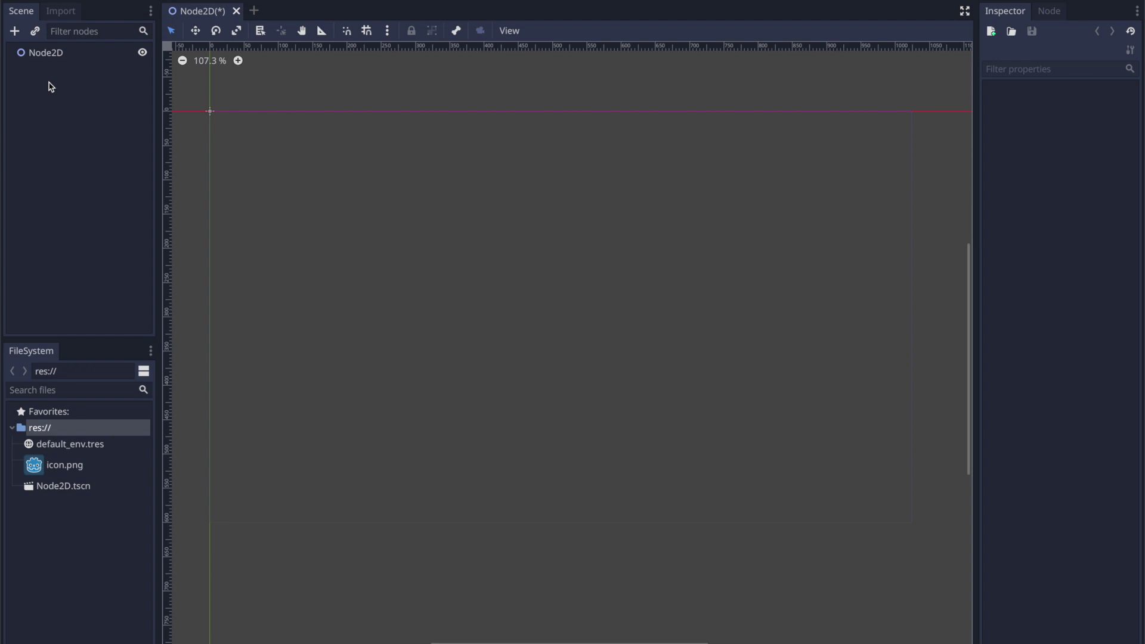
- Add a Particles2D node as a child of the root Node2D
click(15, 31)
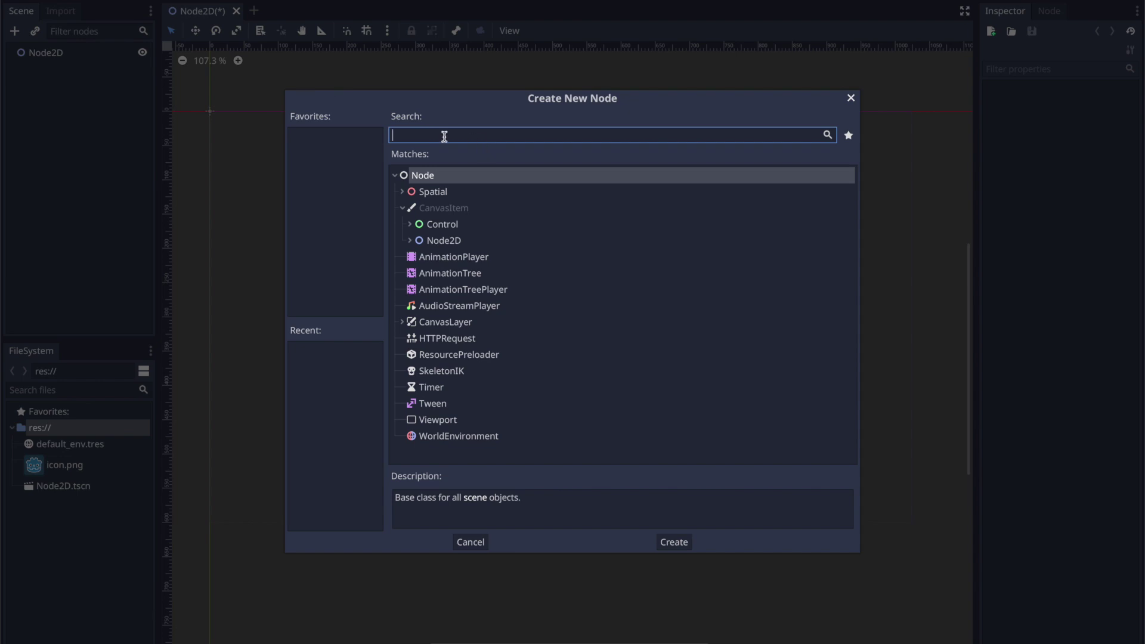
text(parti)
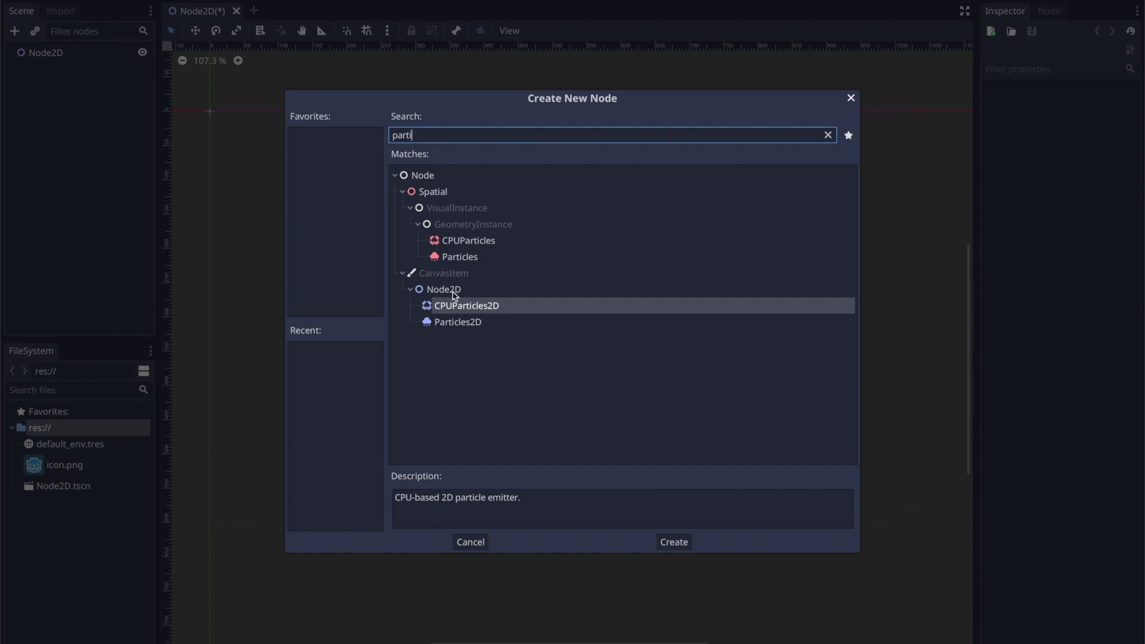
click(453, 324)
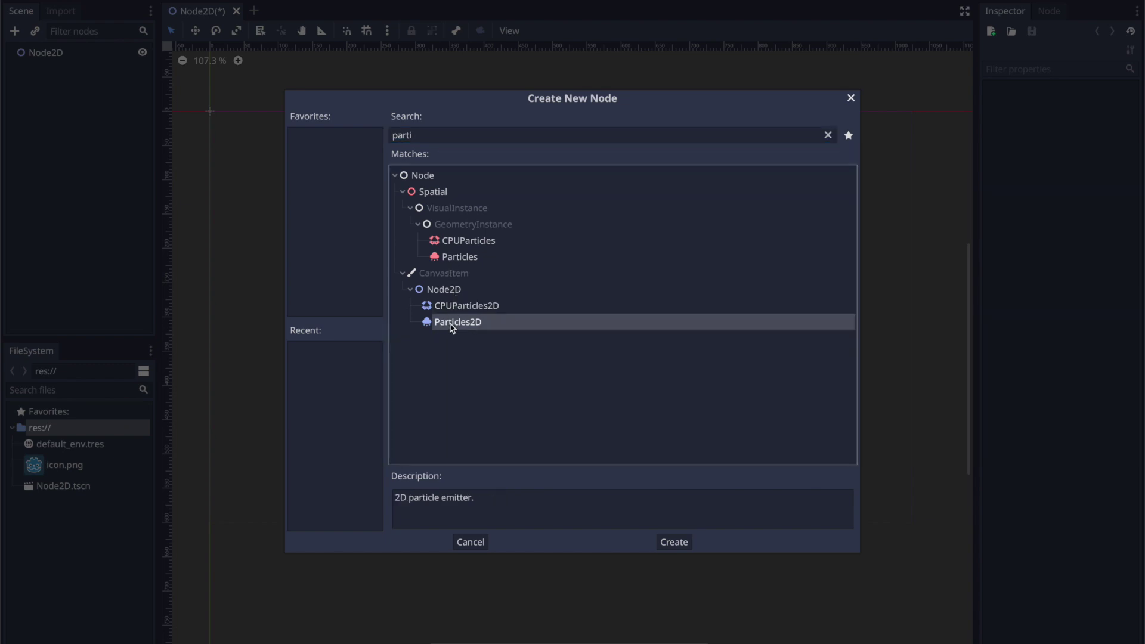
click(672, 543)
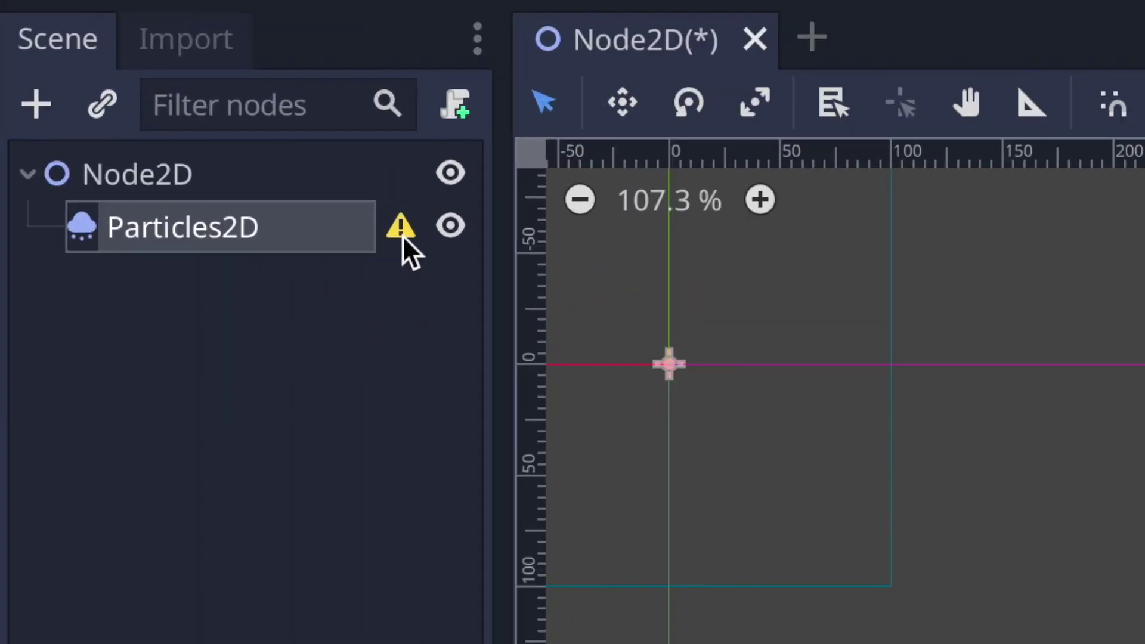
- Assign a new ParticlesMaterial as the process material of the Particles2D node
mouse_move(400, 234)
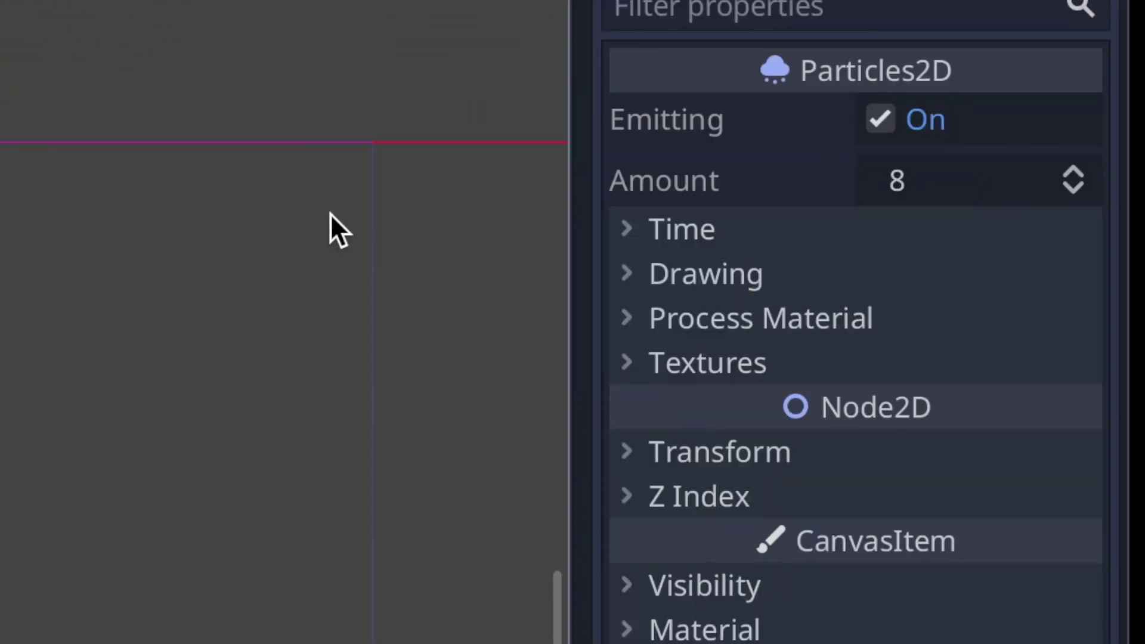
click(629, 318)
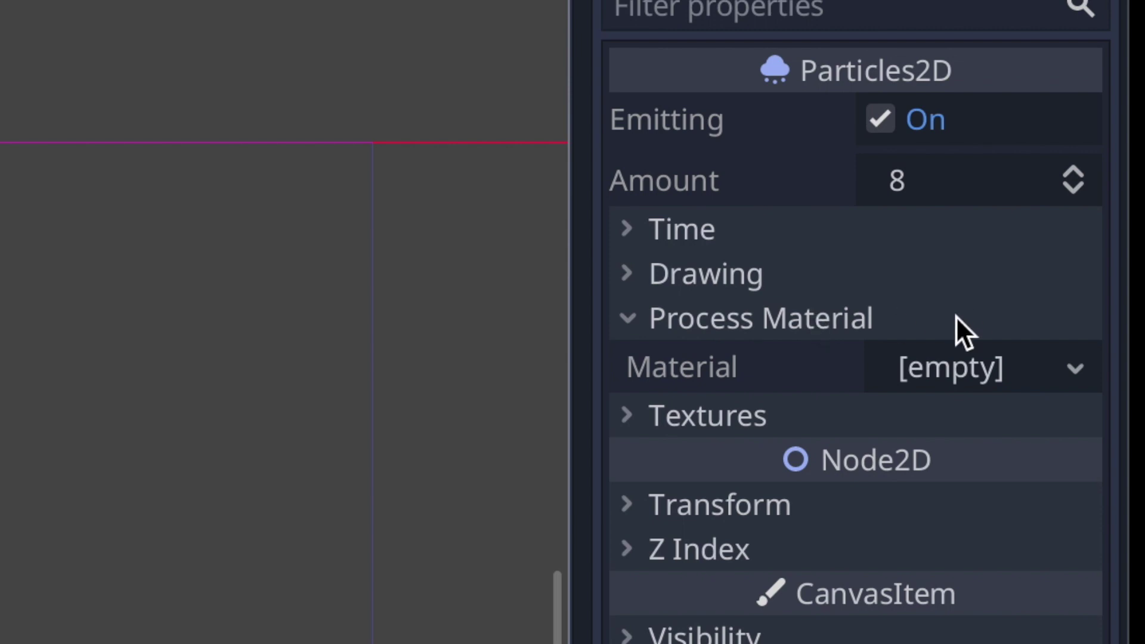
click(1015, 372)
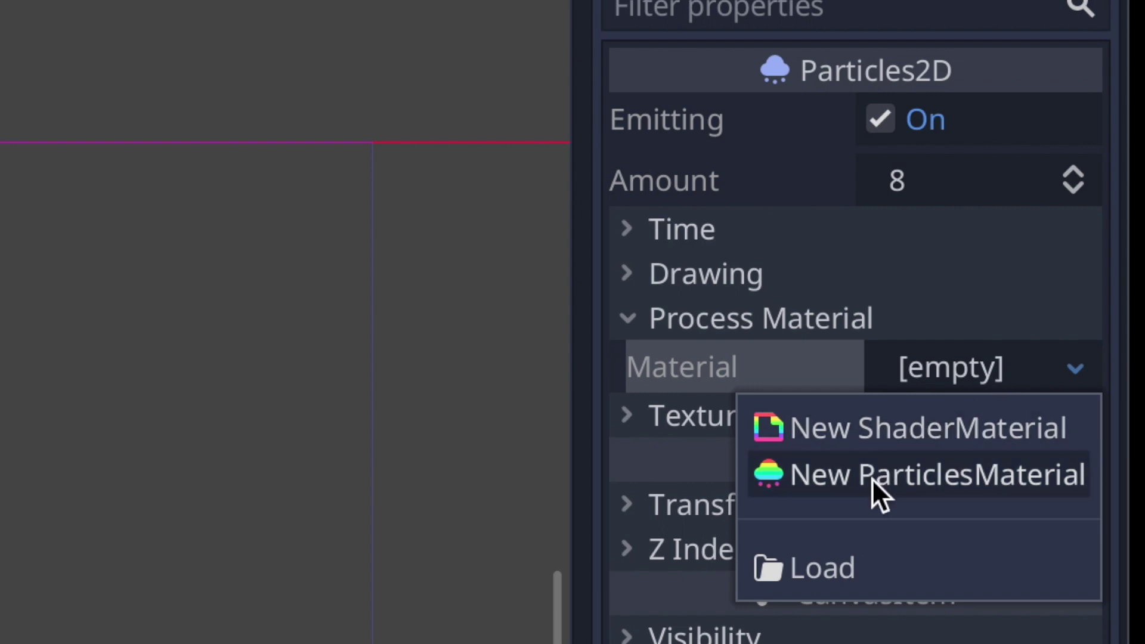
click(922, 495)
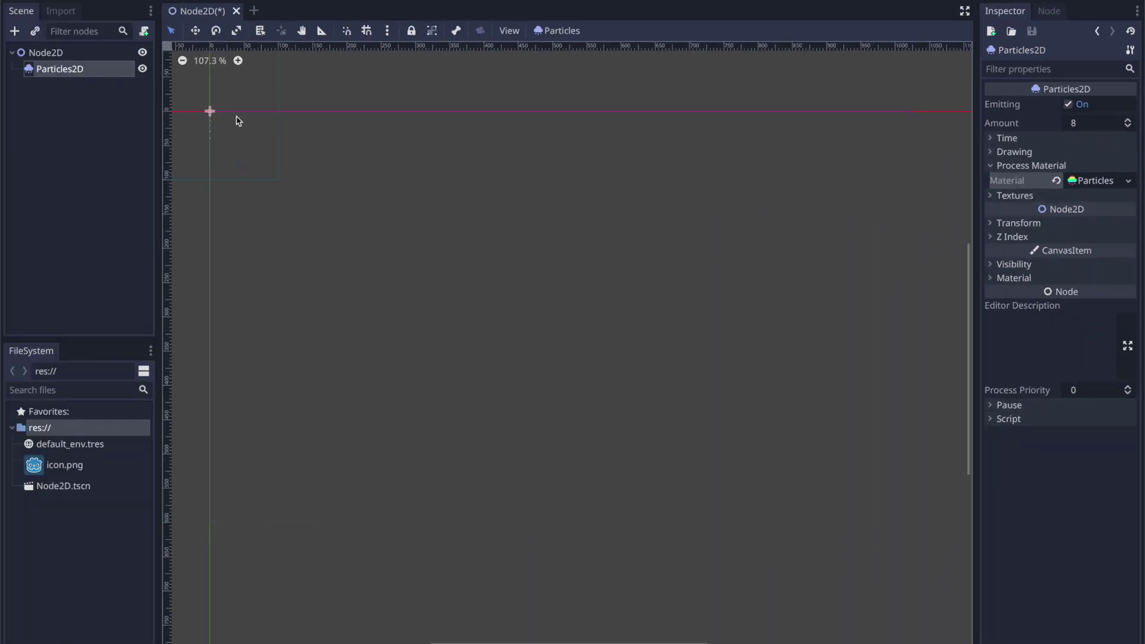
- Examine the emitted particles up close and their material's gravity settings, and open the emitter's texture settings
scroll(238, 117, right, 1)
scroll(237, 118, up, 3)
scroll(238, 118, left, 4)
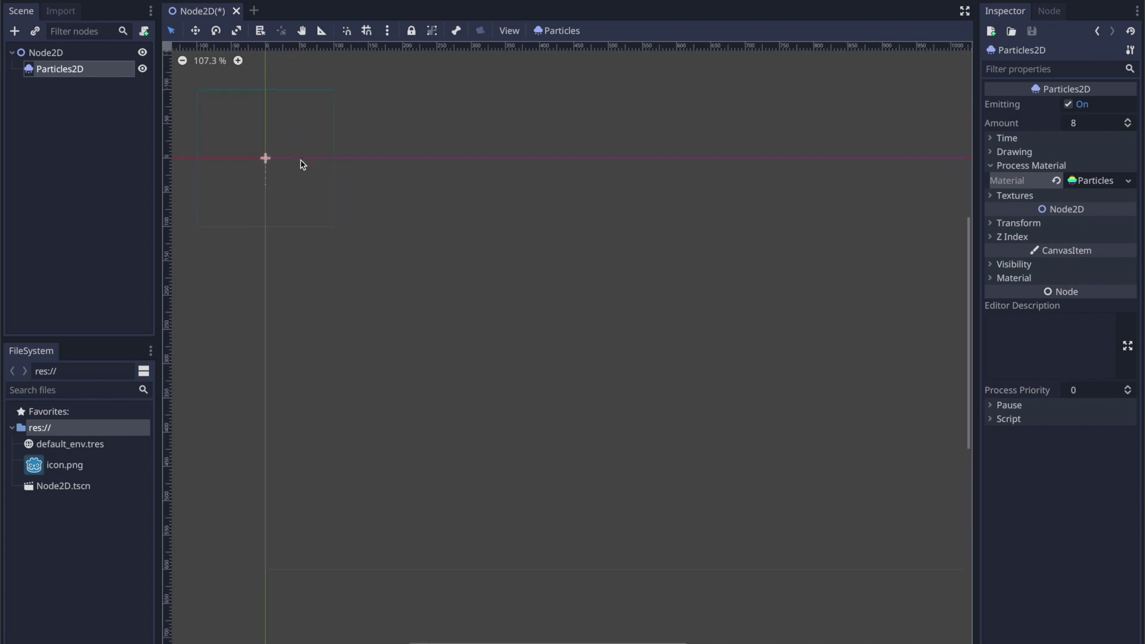
scroll(300, 163, up, 7)
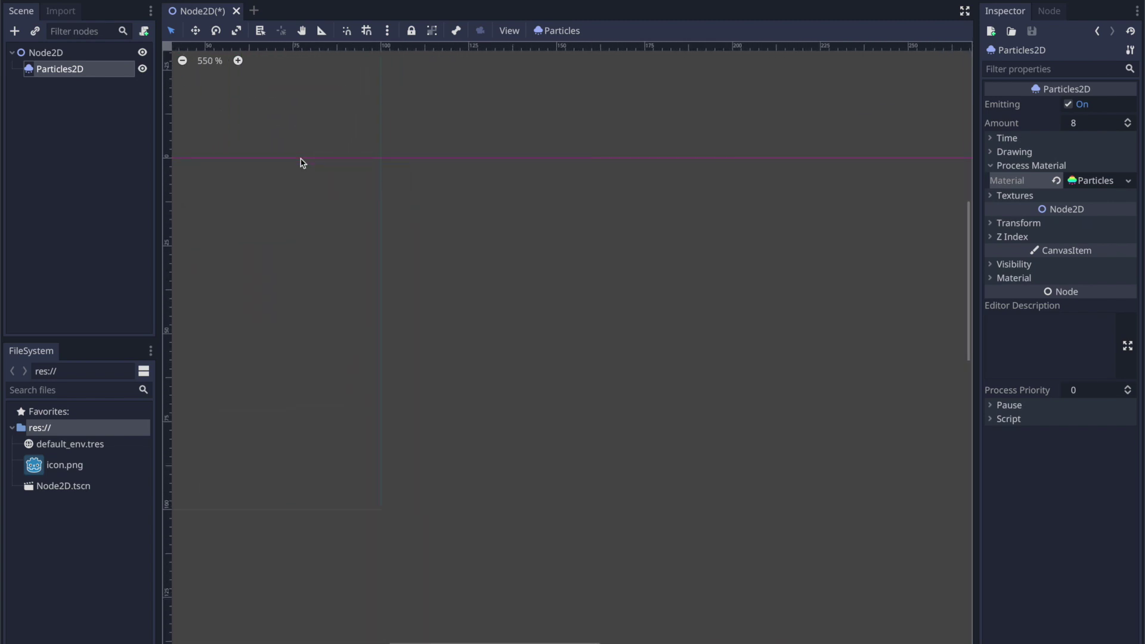
scroll(300, 163, left, 2)
scroll(383, 214, up, 4)
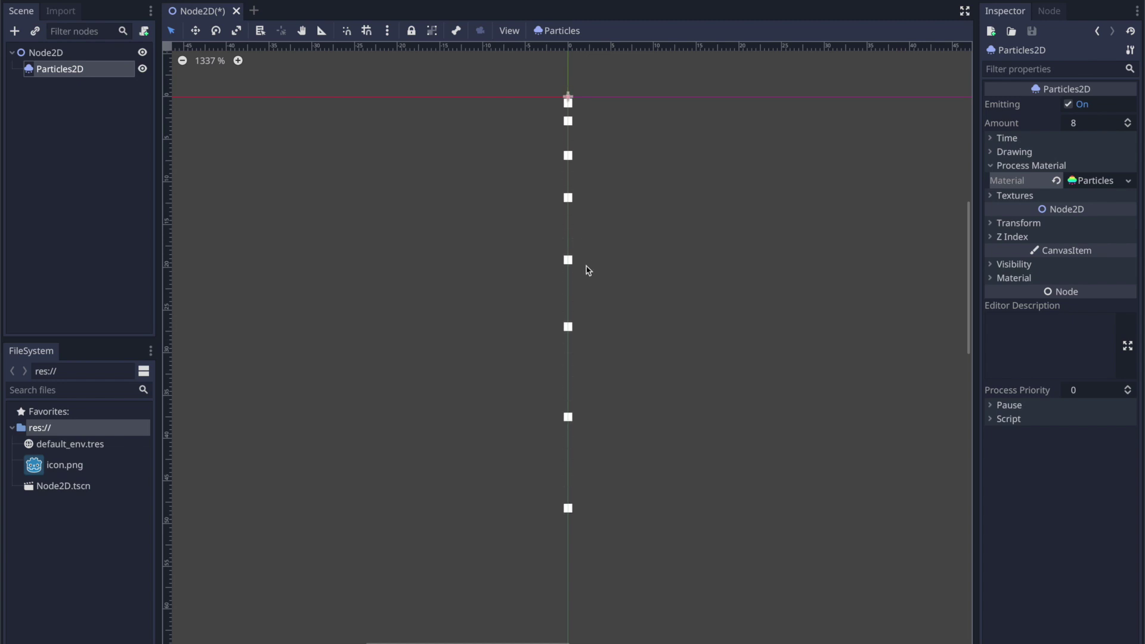
click(1091, 184)
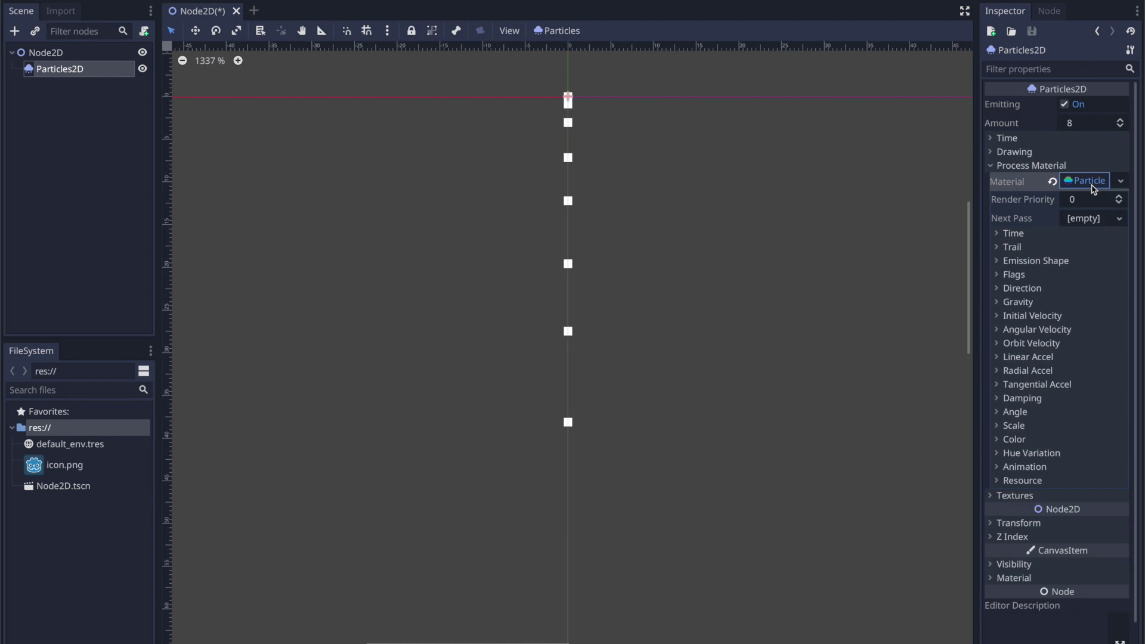
click(1015, 301)
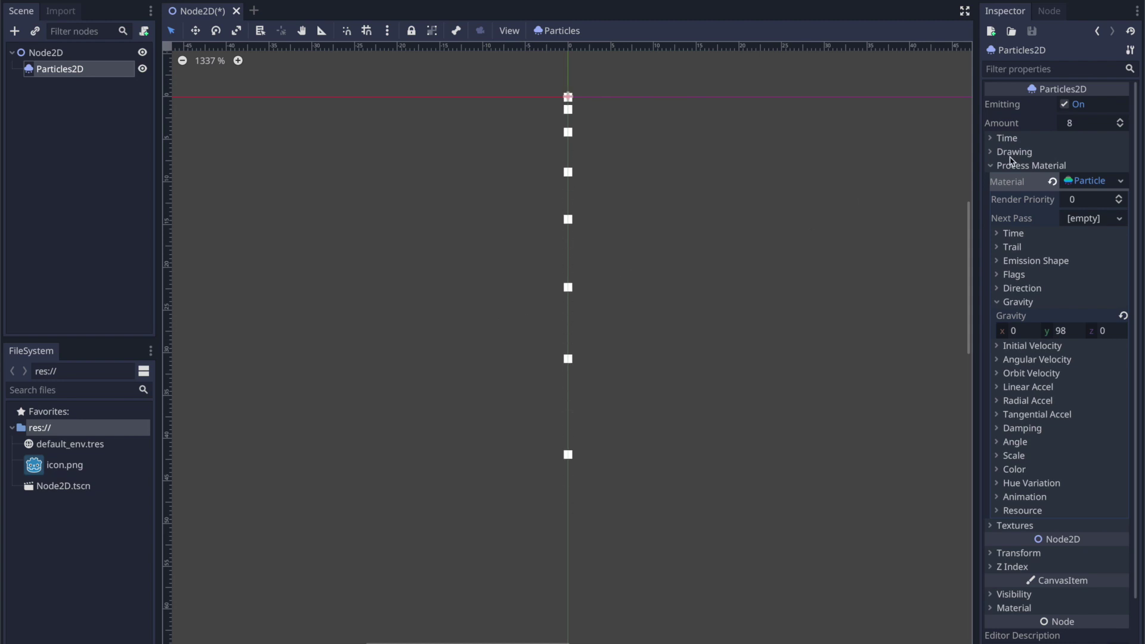
click(990, 167)
click(992, 179)
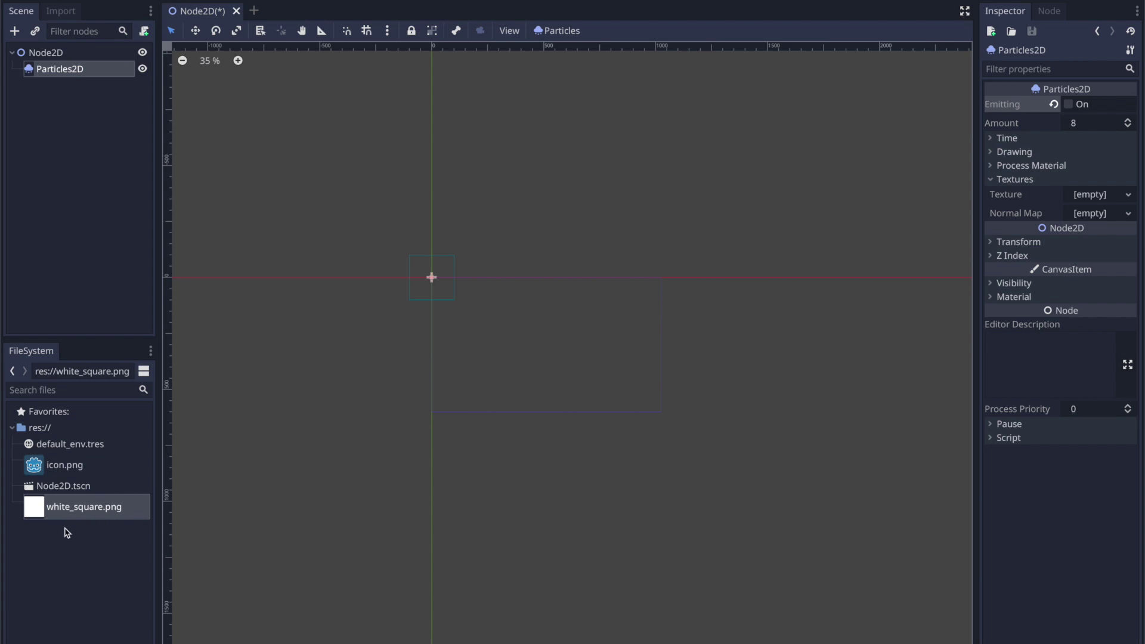
- Try placing white_square.png as a sprite in the scene, and undo the placement
drag(41, 515, 529, 341)
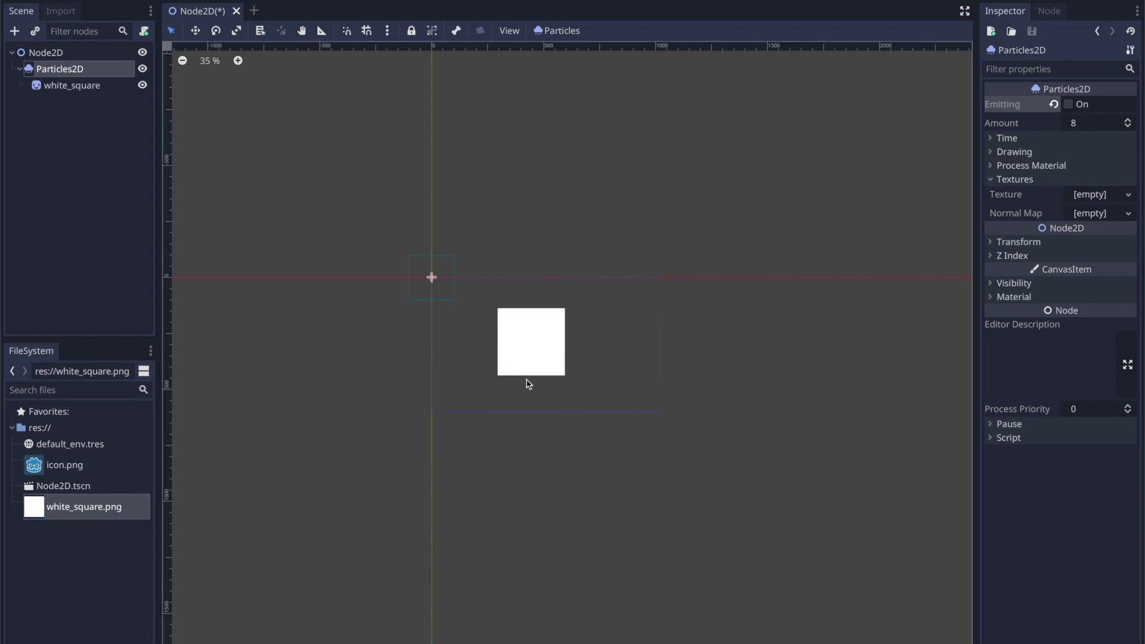
key(ctrl+z)
scroll(440, 226, up, 5)
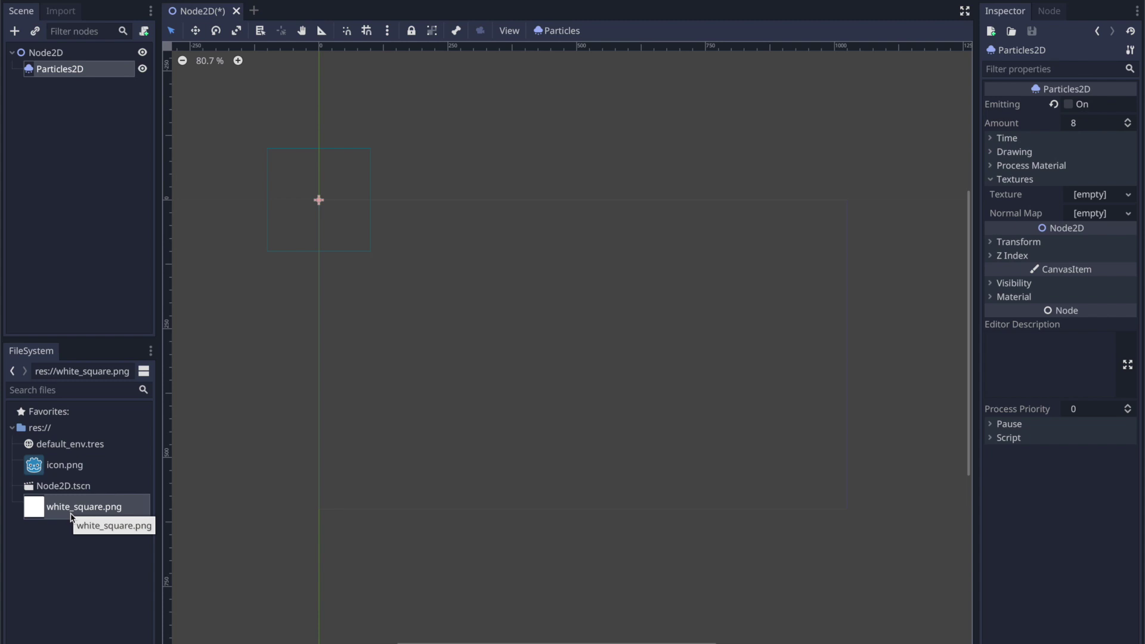
- Assign white_square.png as the particle texture and briefly enable emission to preview it
drag(54, 504, 1103, 200)
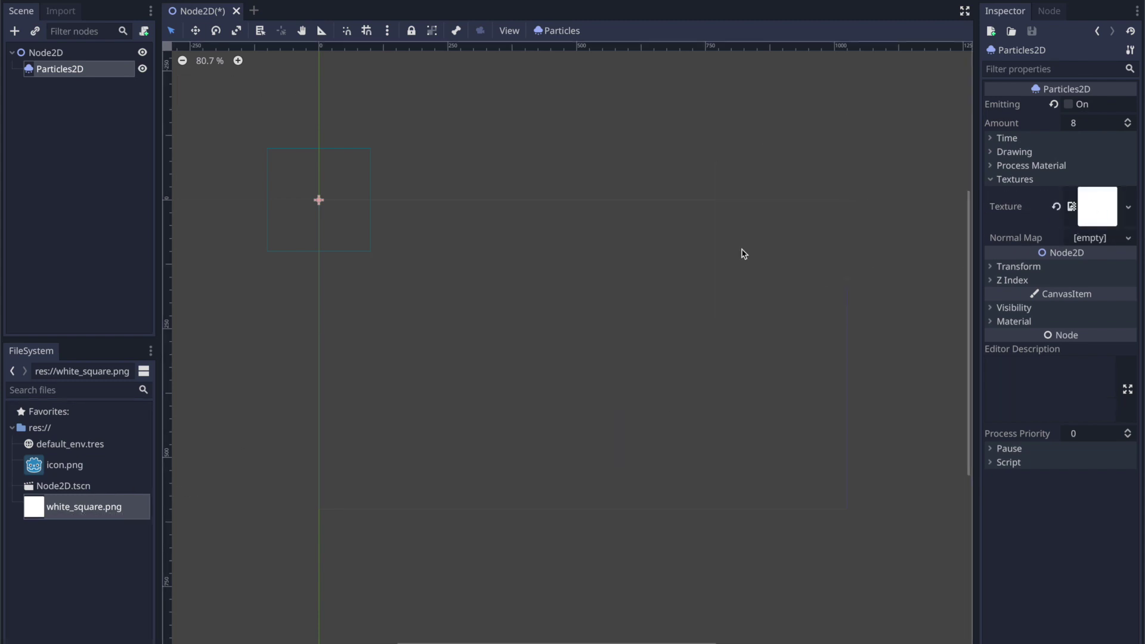
click(1069, 105)
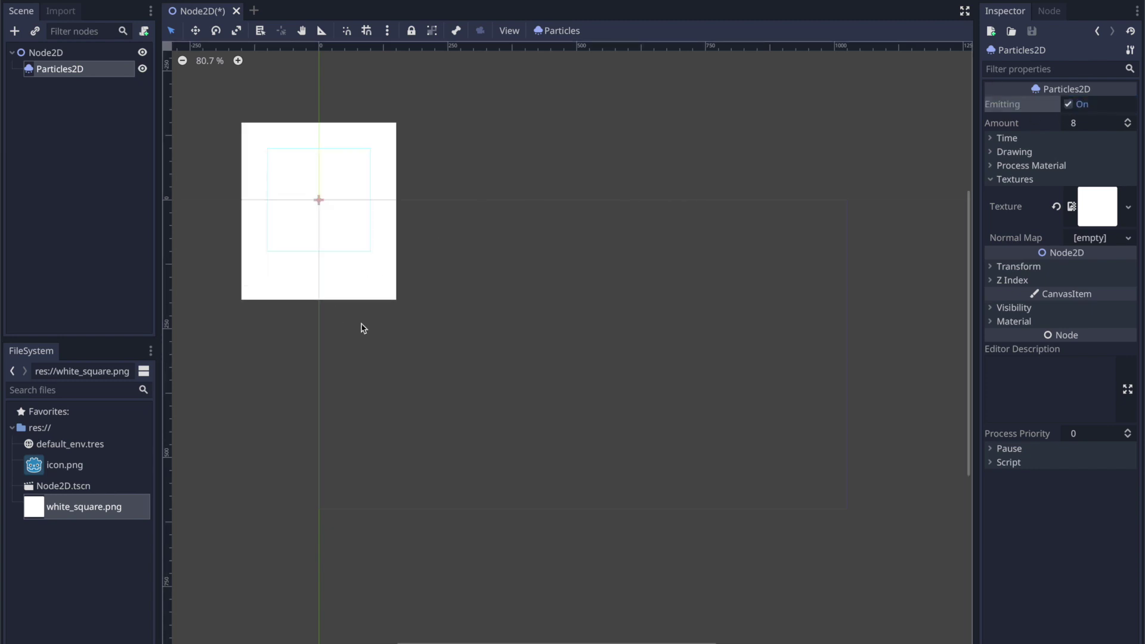
click(1069, 106)
- Move the Particles2D emitter near the bottom centre of the game frame and collapse its texture settings
drag(320, 203, 582, 456)
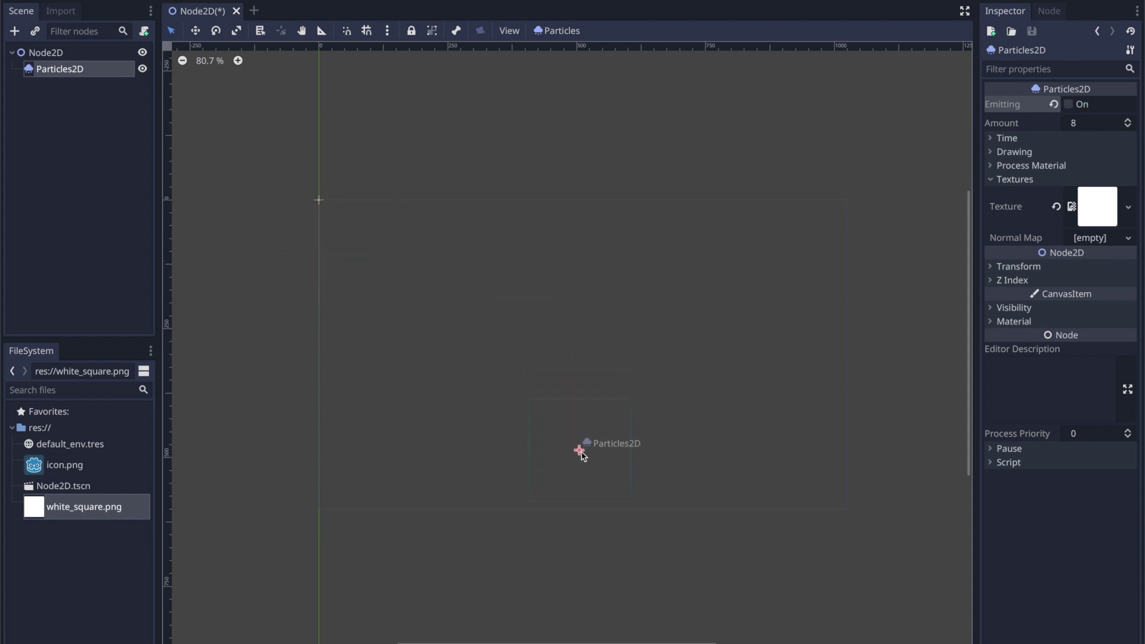
click(991, 179)
click(992, 180)
click(991, 180)
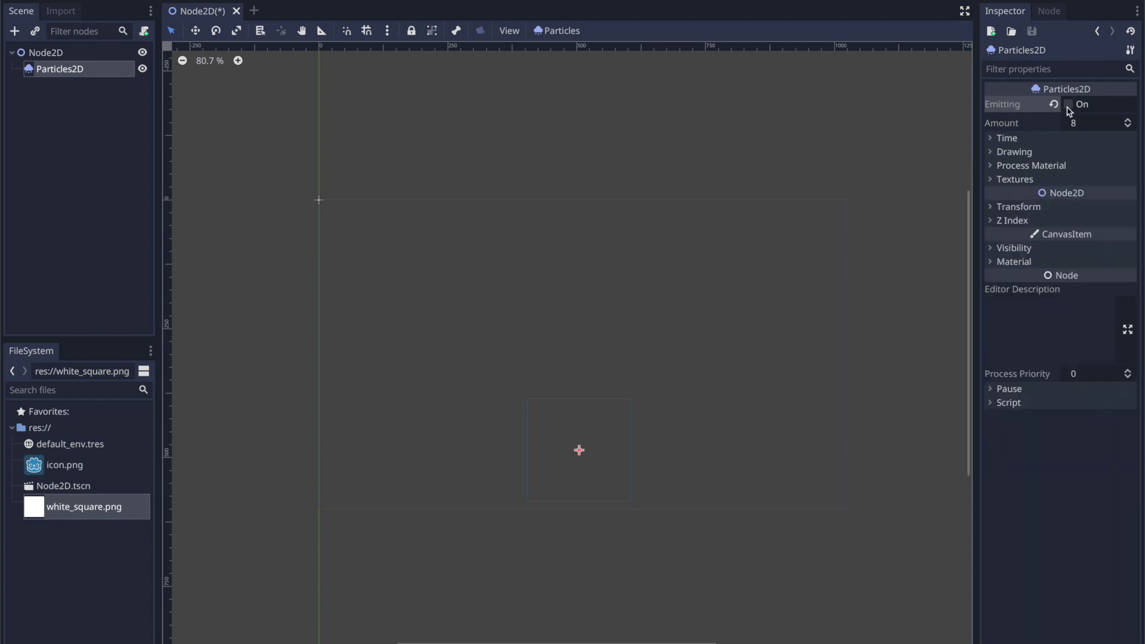
- Turn particle emission back on for the Particles2D node
scroll(702, 338, up, 3)
scroll(702, 339, down, 1)
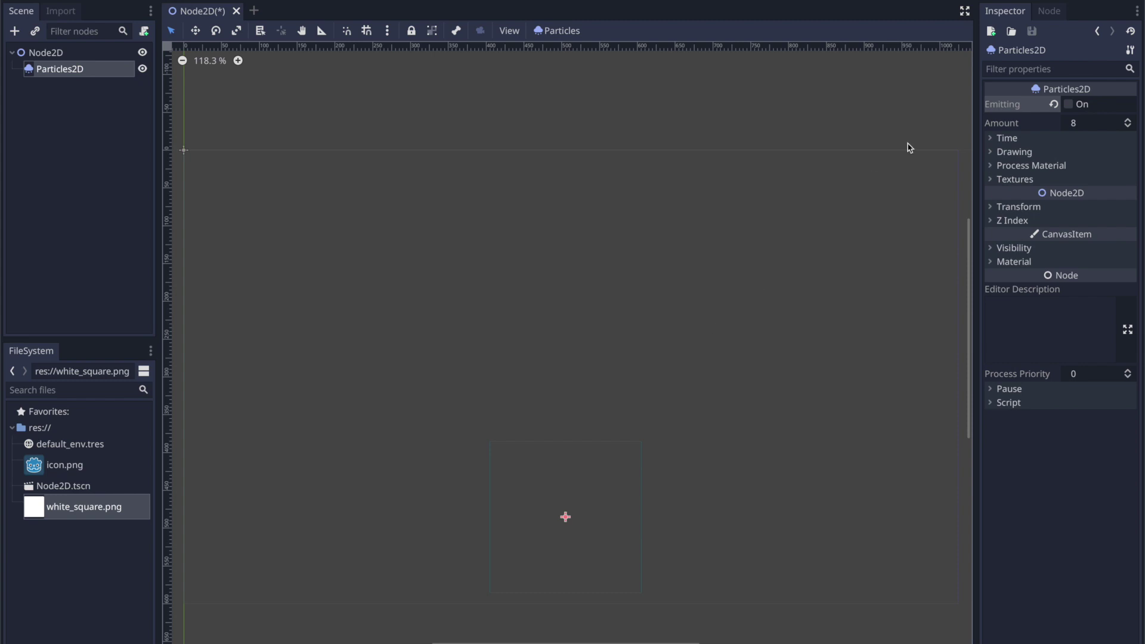
click(1068, 106)
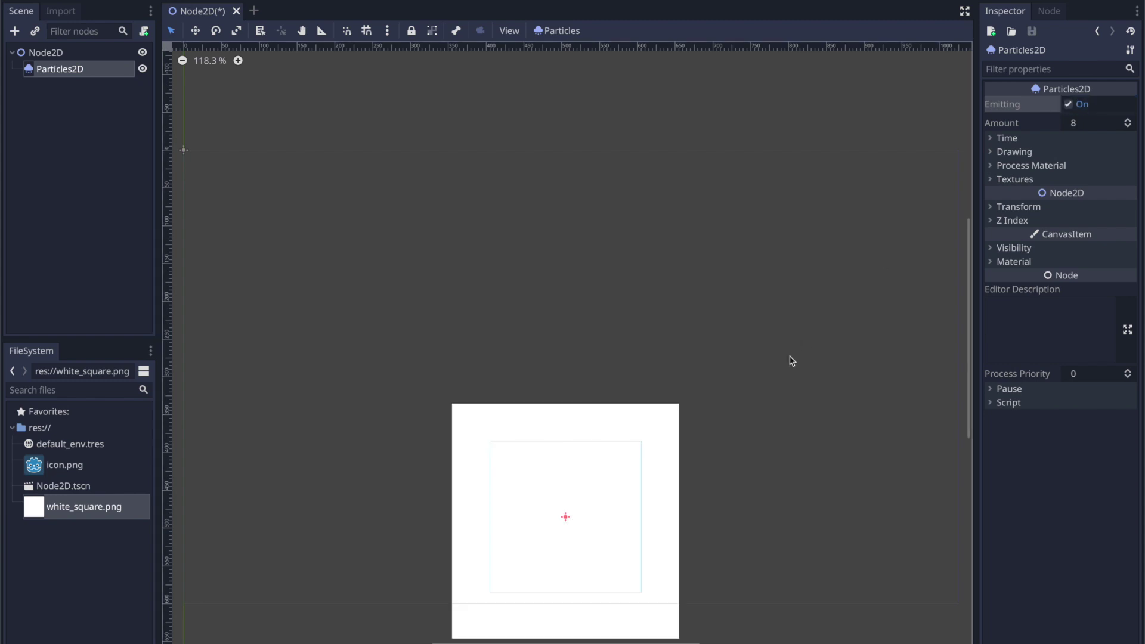
scroll(673, 486, down, 2)
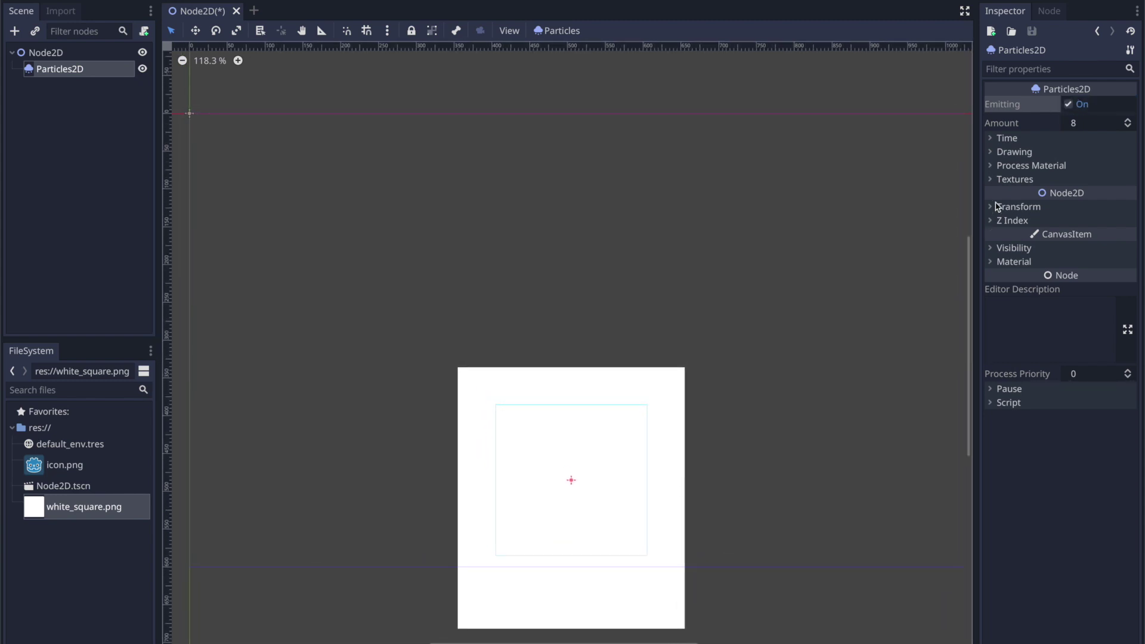
- Set the y gravity of the particle material to 0
click(993, 166)
click(1087, 181)
click(1087, 181)
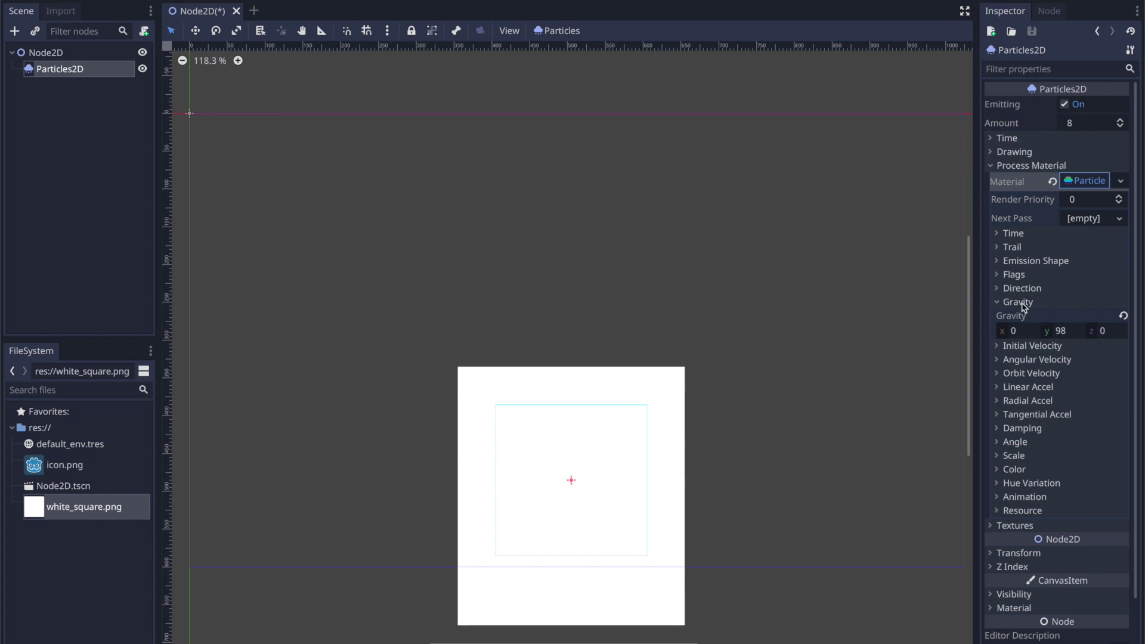
click(1075, 336)
text(0)
key(Return)
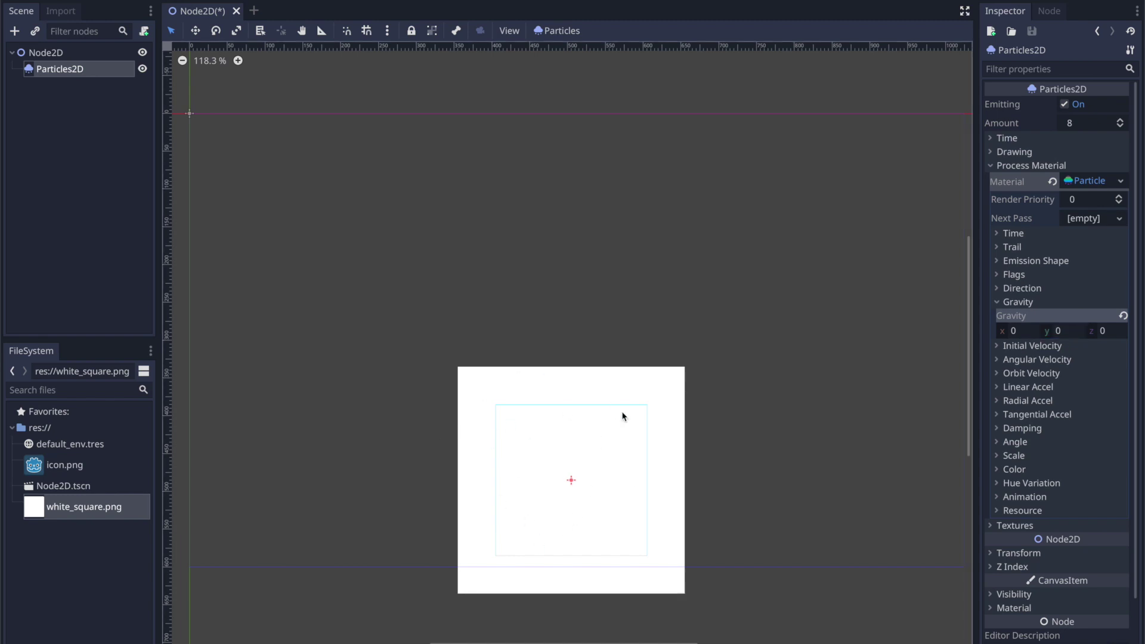
- Set the initial velocity of the particle material to about 413.79
click(993, 138)
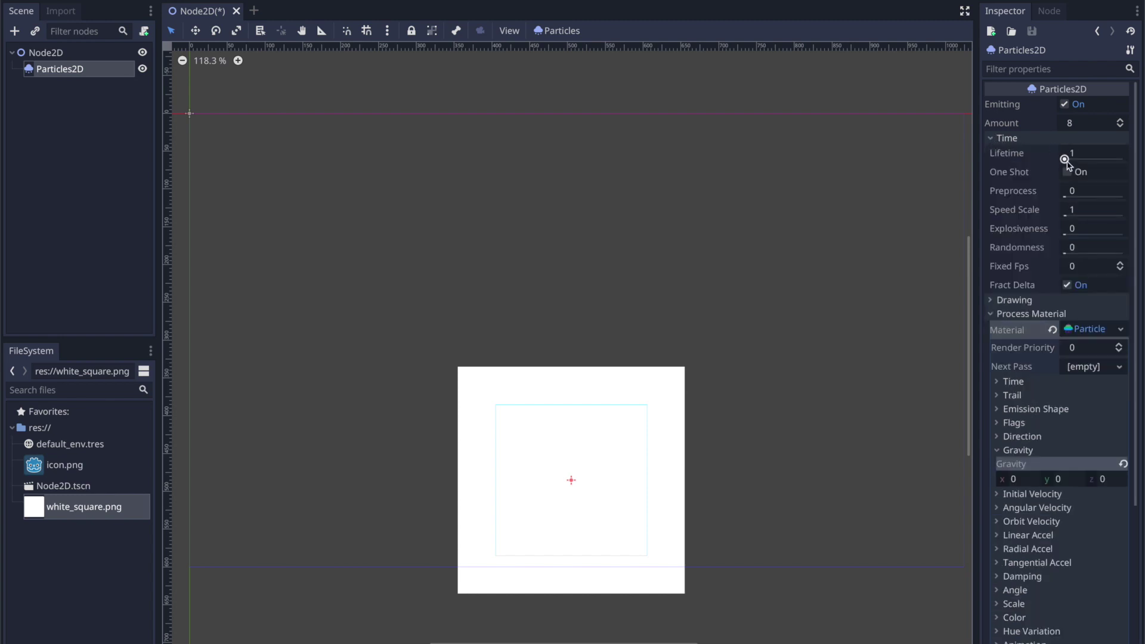
click(993, 138)
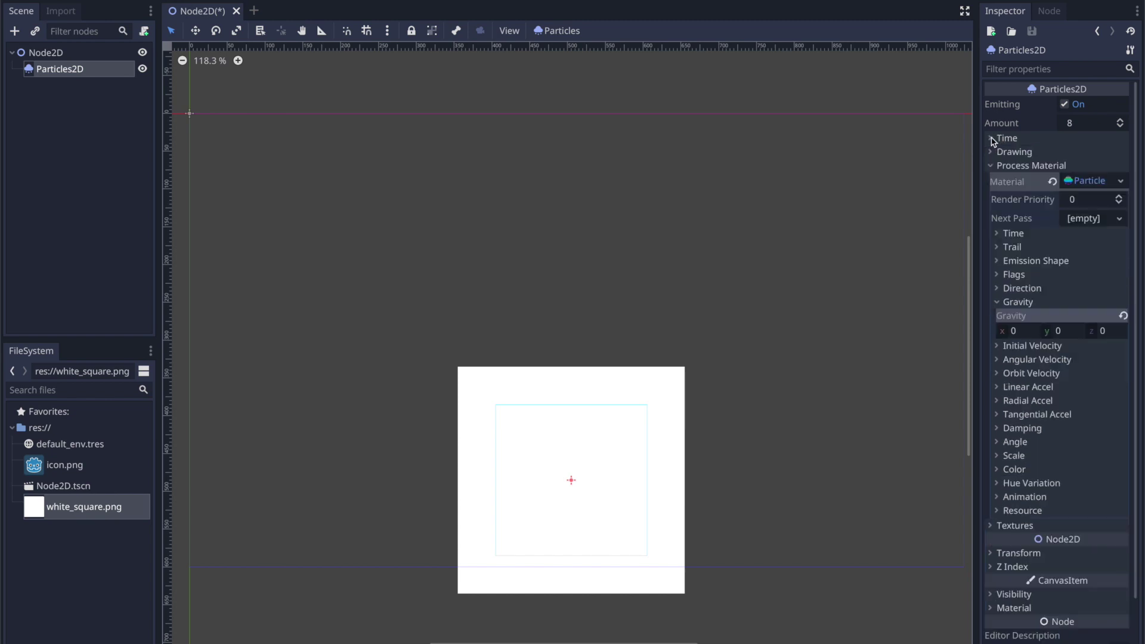
click(1001, 302)
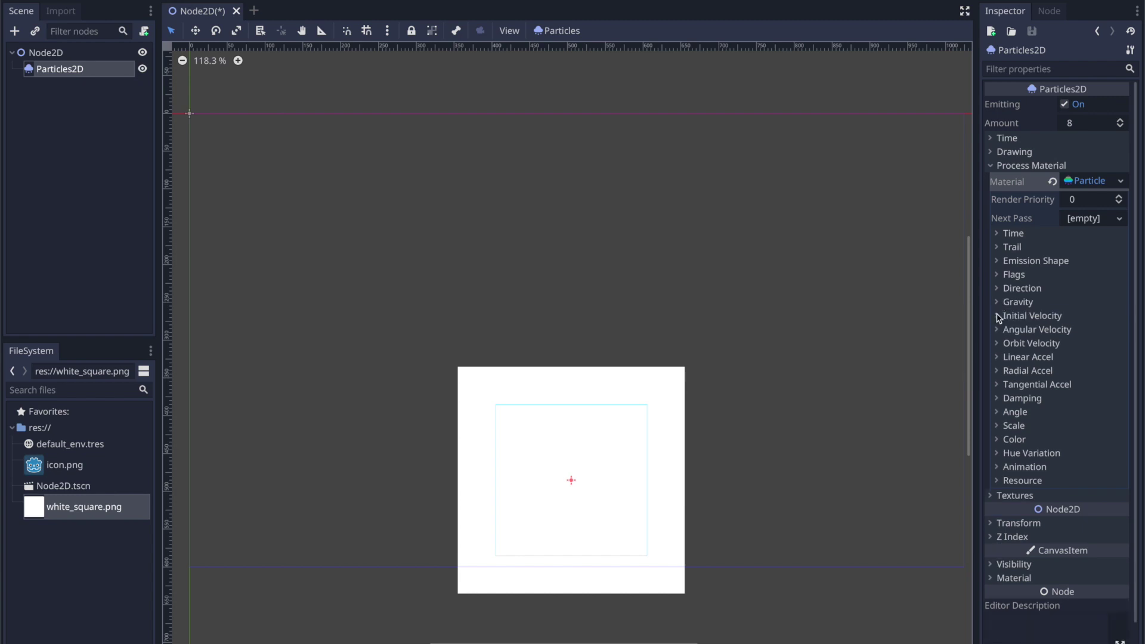
click(999, 317)
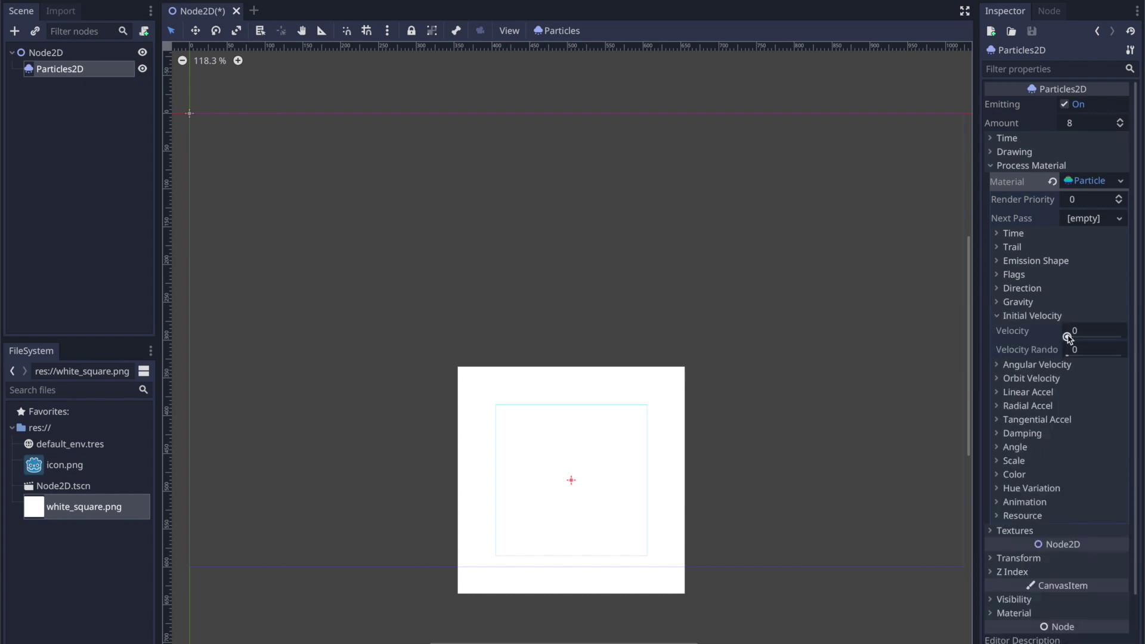
drag(1067, 336, 1090, 336)
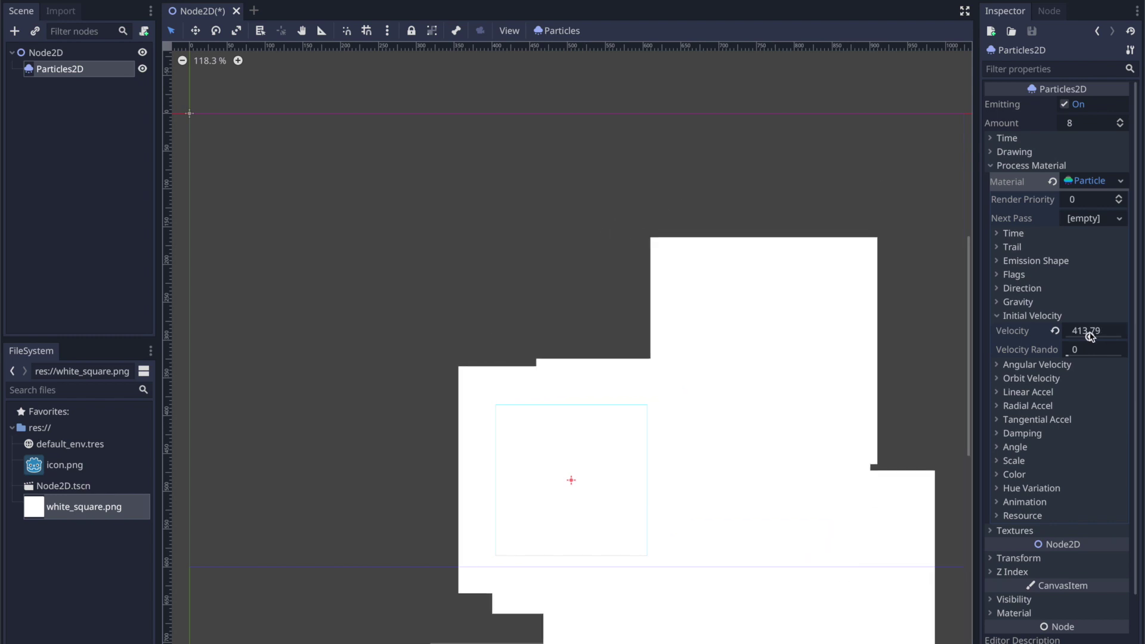
- Set the particle material's direction to x 0 and y -1 so the particles move upwards
click(1007, 317)
click(1006, 290)
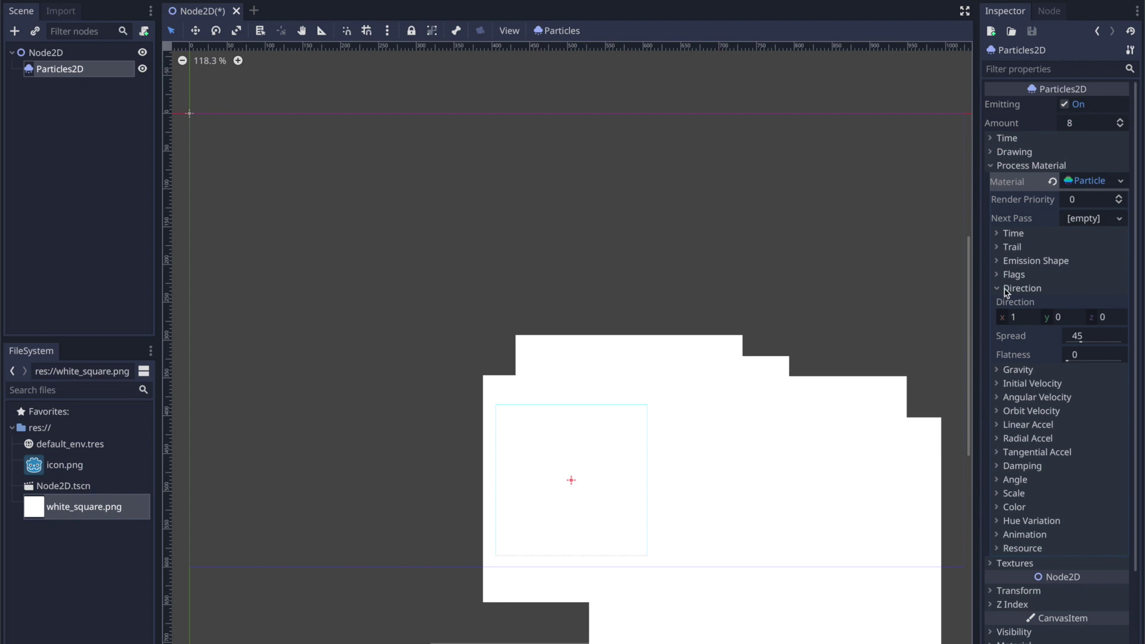
click(1020, 319)
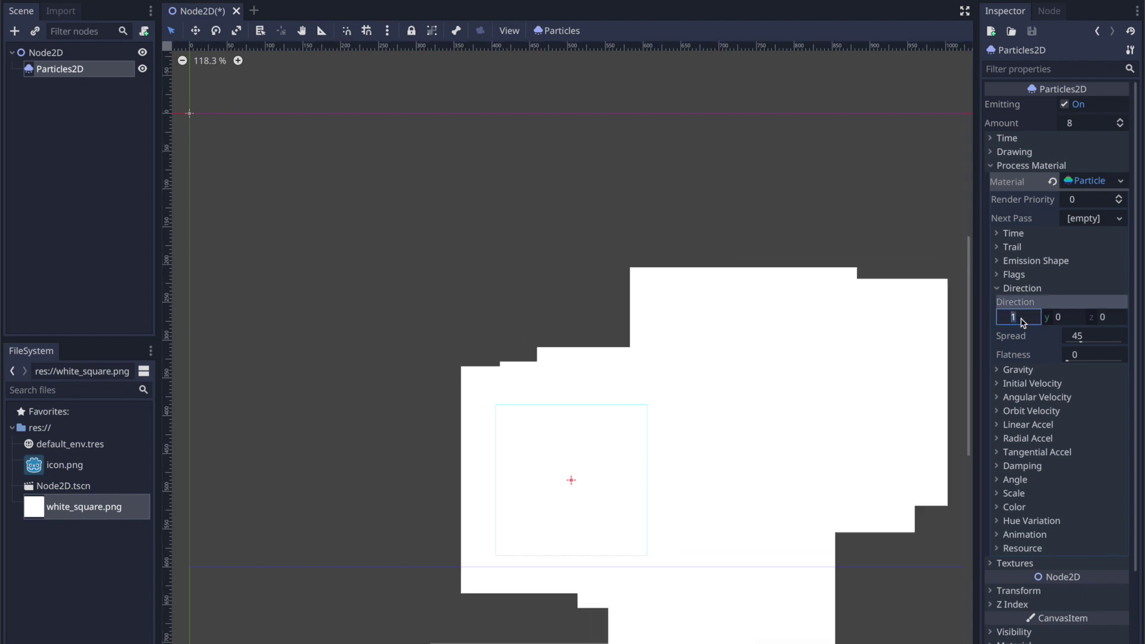
key(Return)
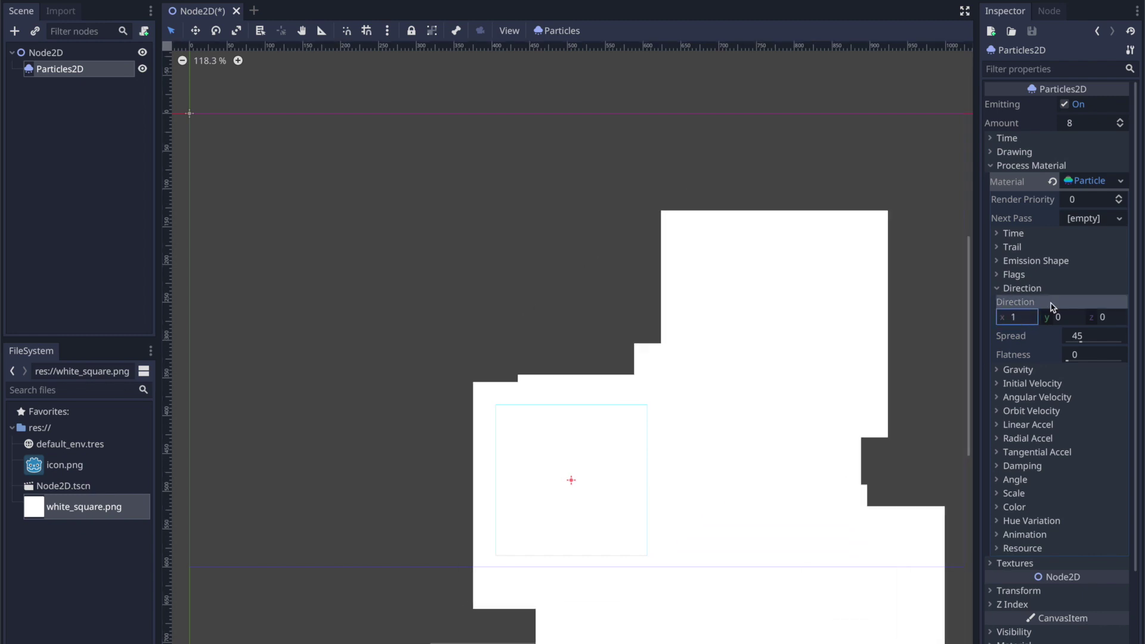
click(1022, 319)
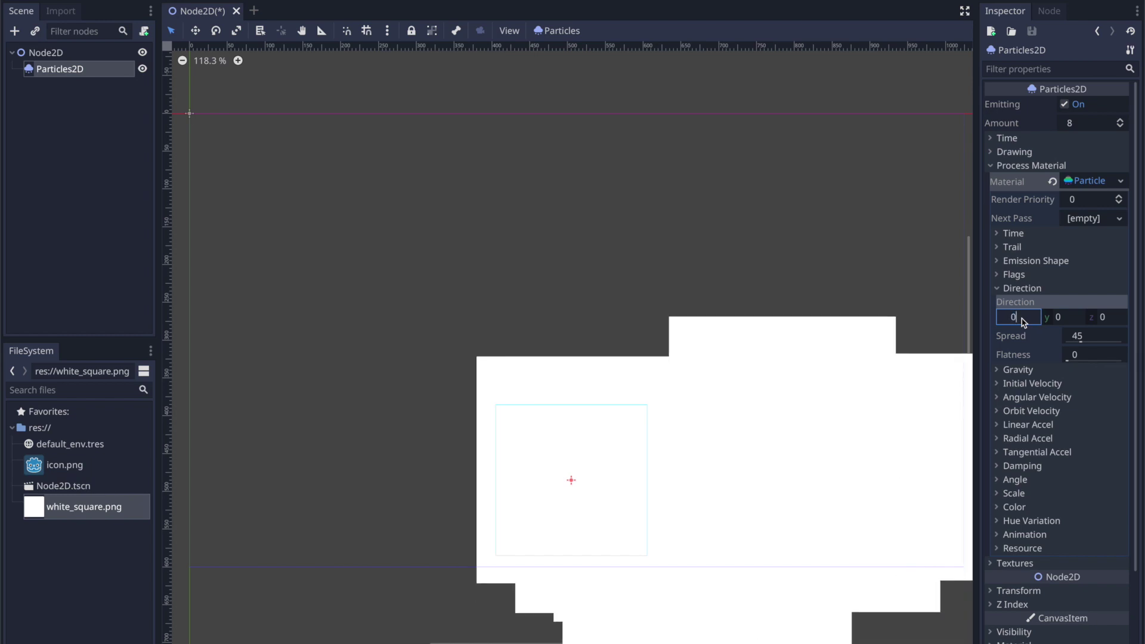
text(0)
click(1061, 317)
text(-1)
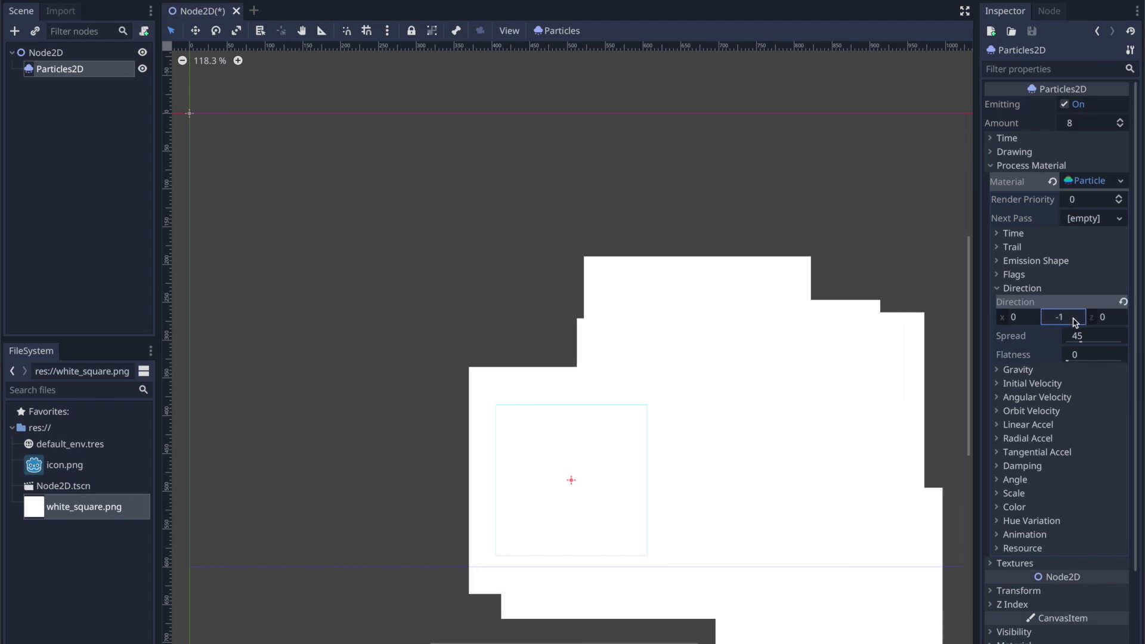
- Set the spread of the particle material's direction to 10
key(Return)
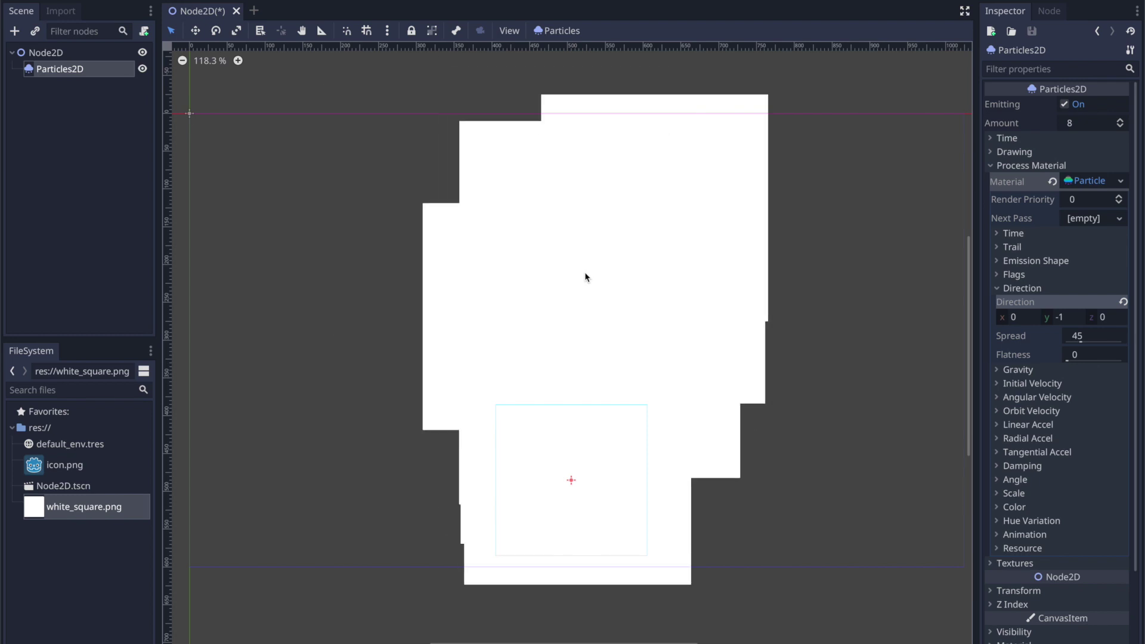
drag(1079, 341, 1064, 340)
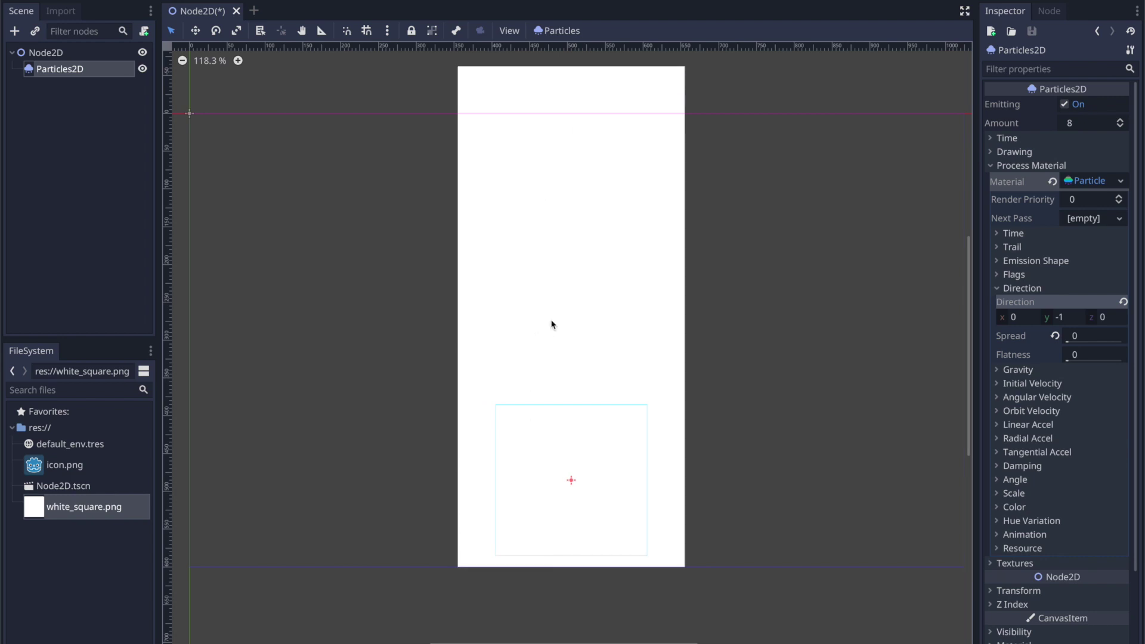
click(1079, 340)
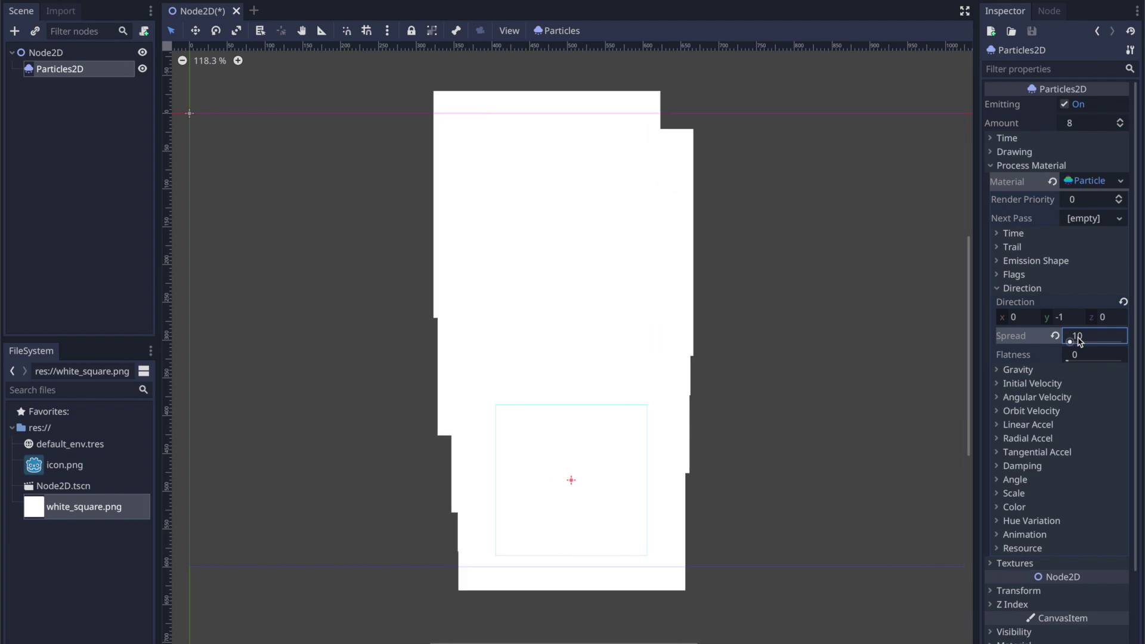
click(999, 290)
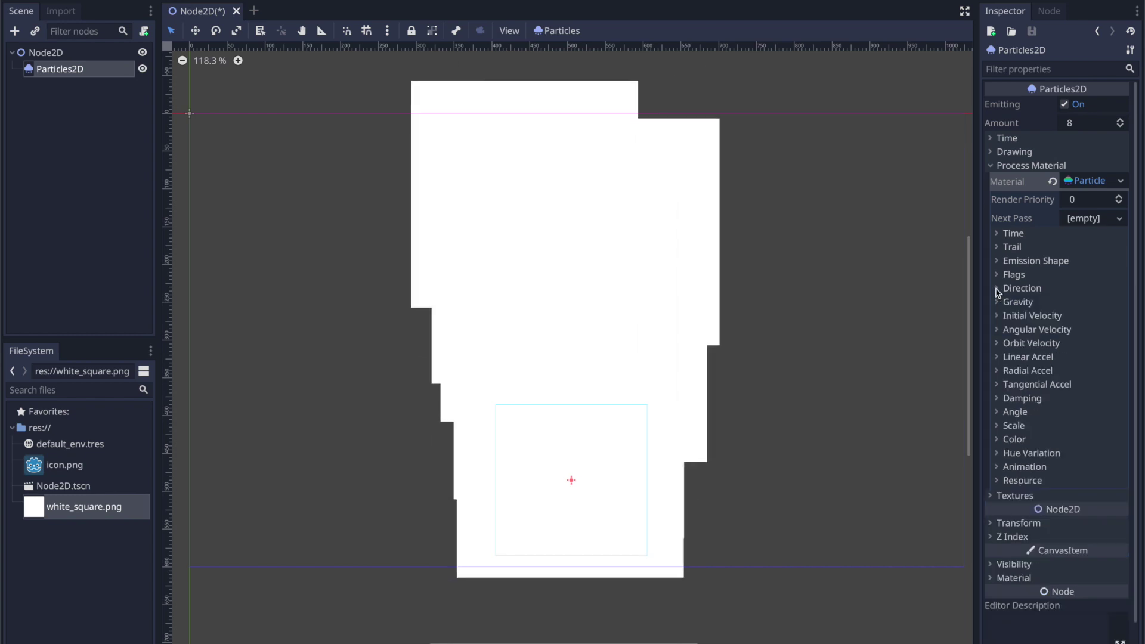
- Reduce the scale of the particle material to 0.3
click(996, 426)
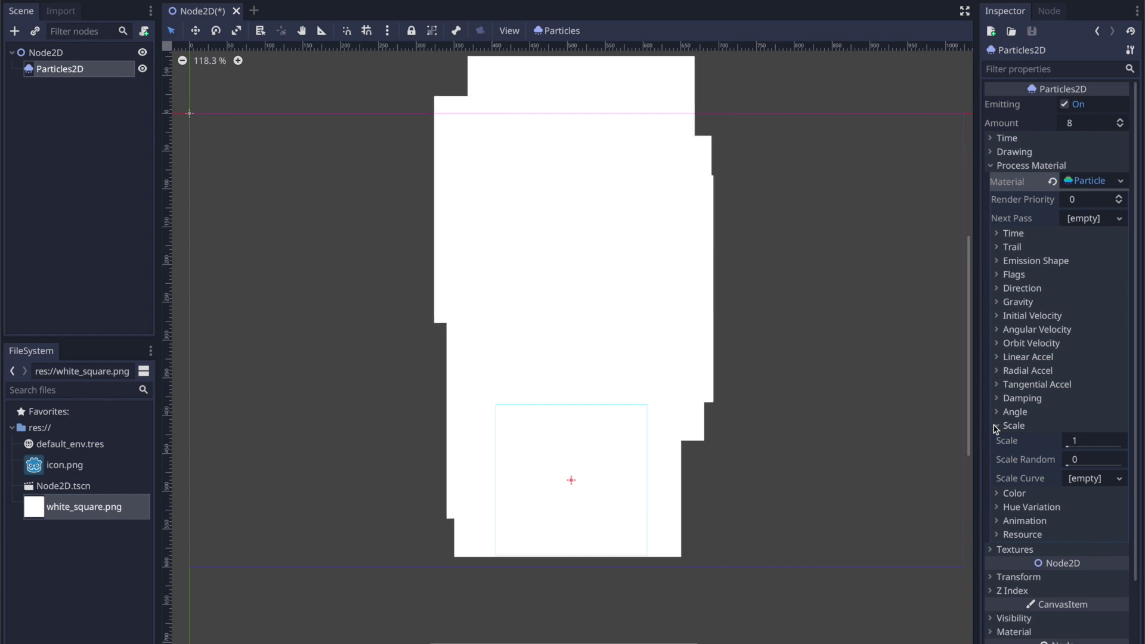
click(1076, 444)
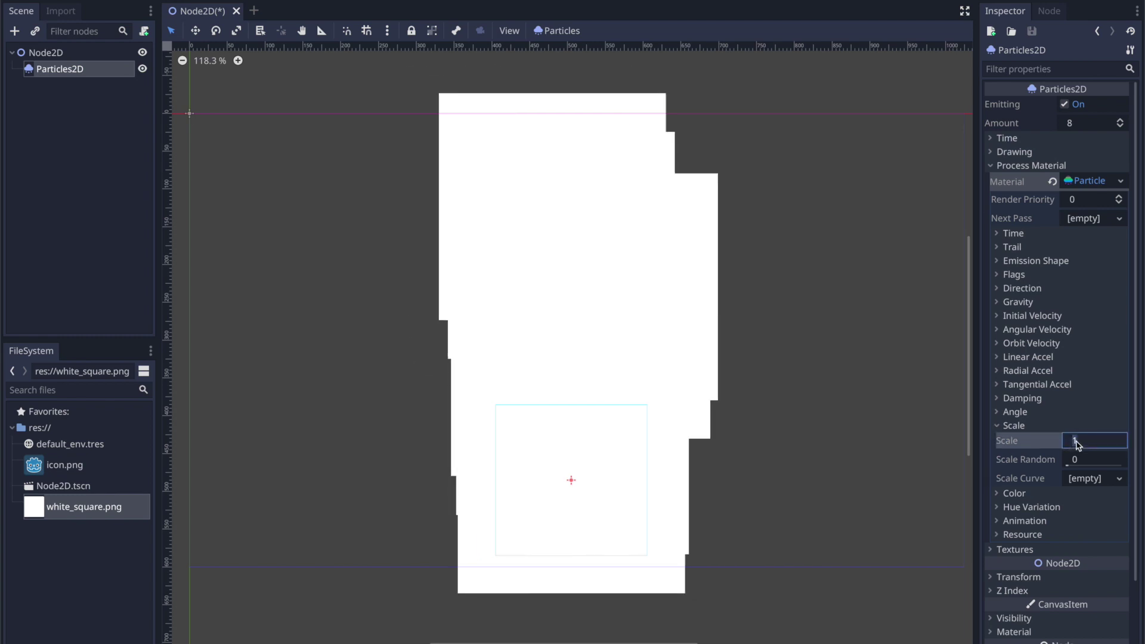
text(0.5)
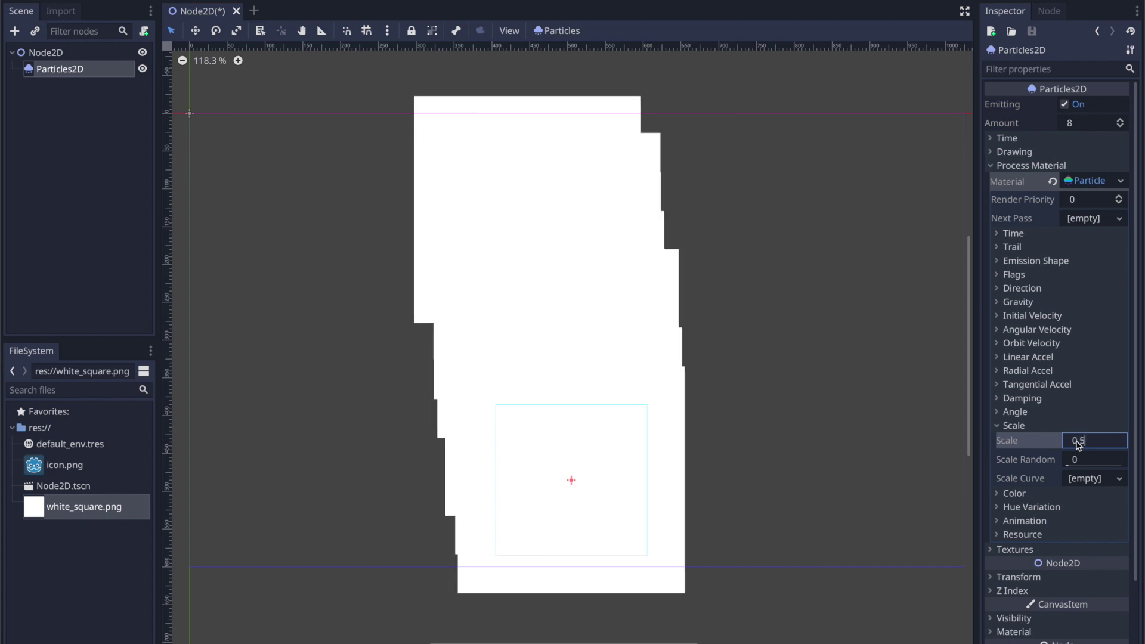
key(Return)
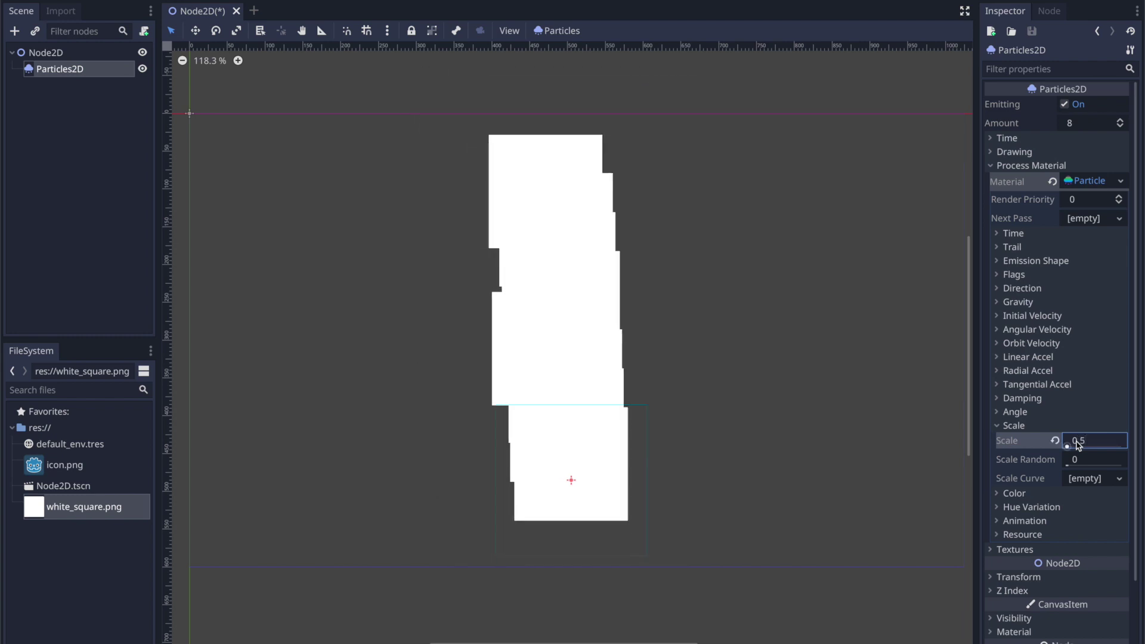
key(BackSpace)
text(2)
key(Return)
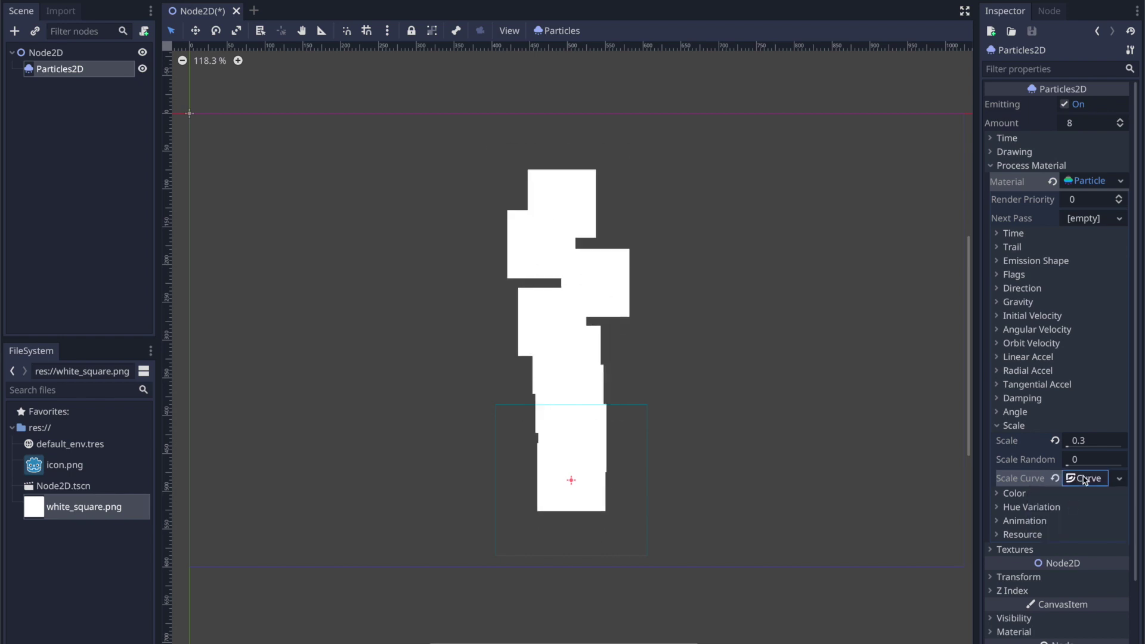
- Edit the scale curve so the particle size falls from 1 at the start to 0 at the end of its life
click(1084, 478)
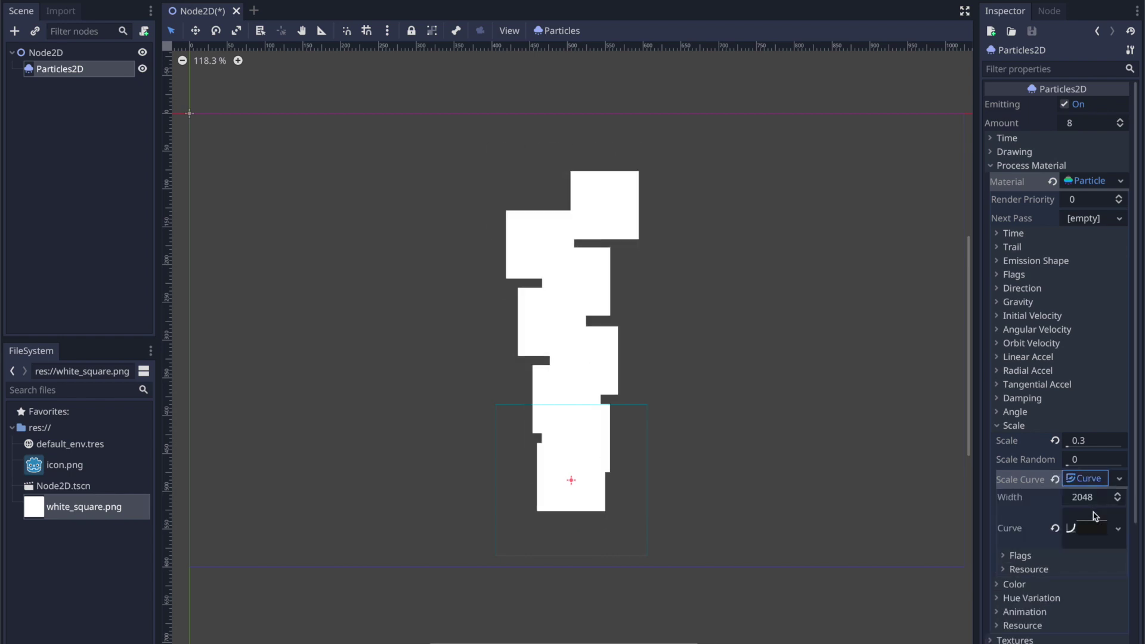
click(1098, 529)
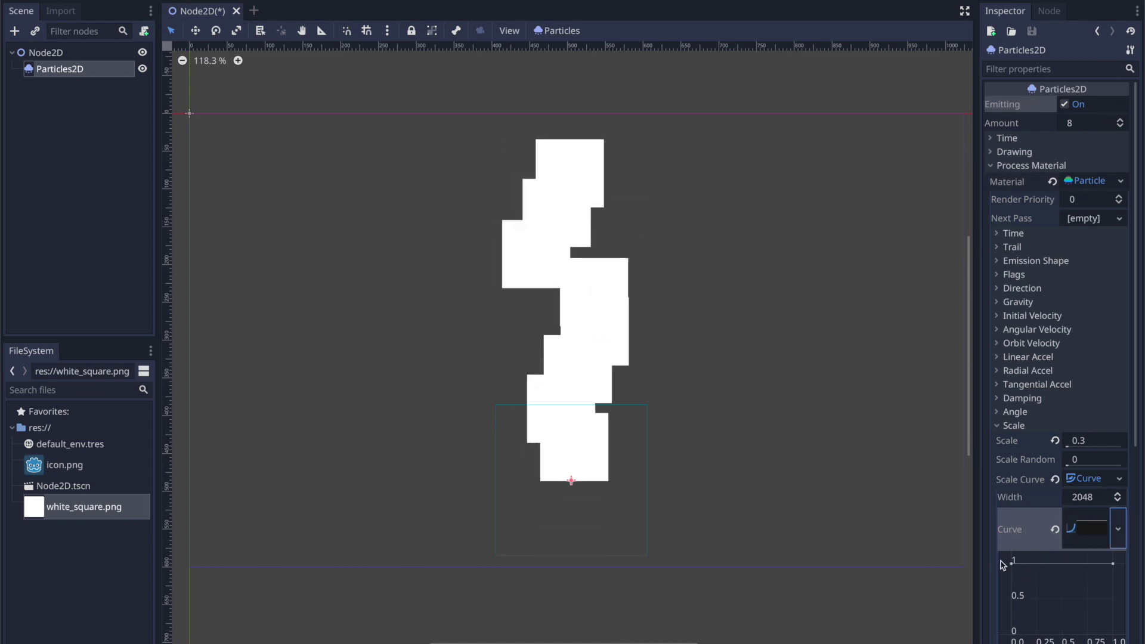
click(1118, 533)
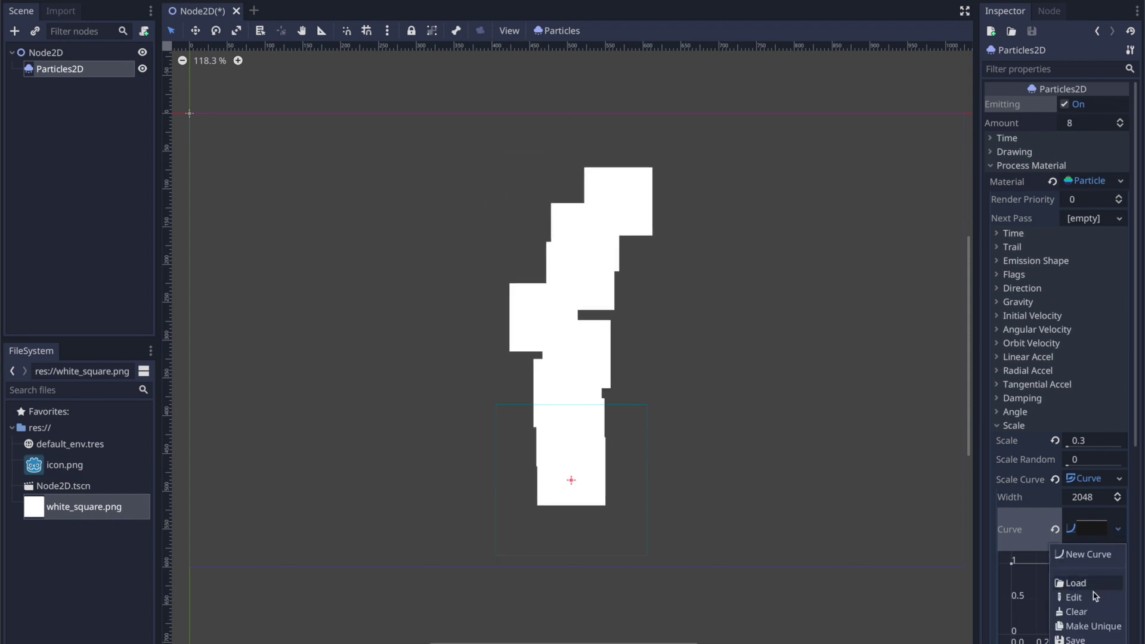
click(1073, 597)
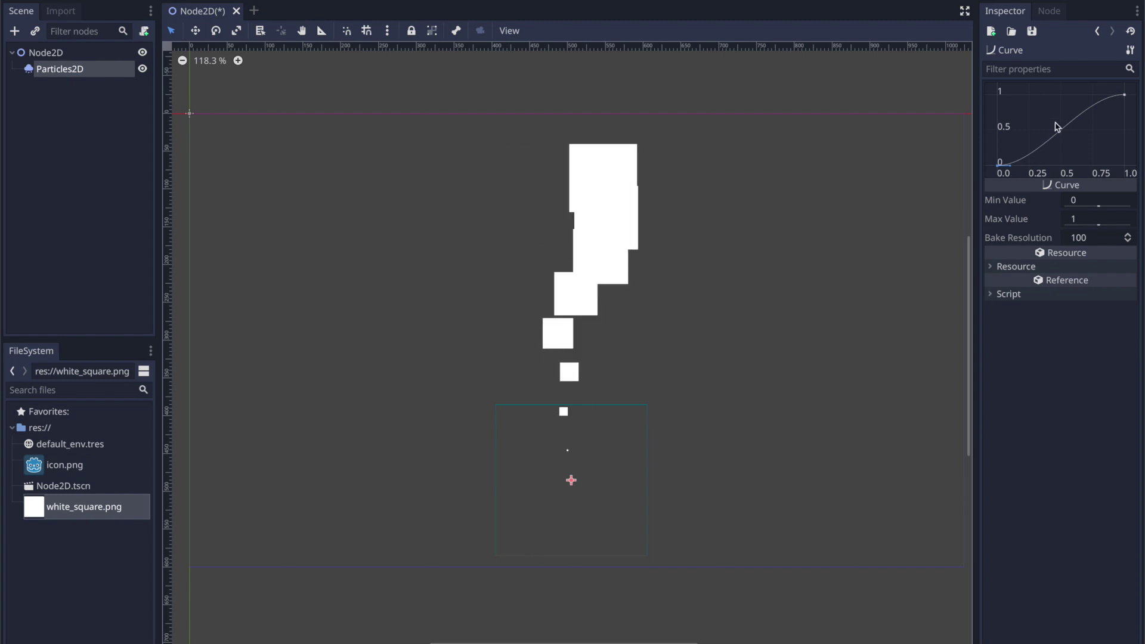
click(1125, 94)
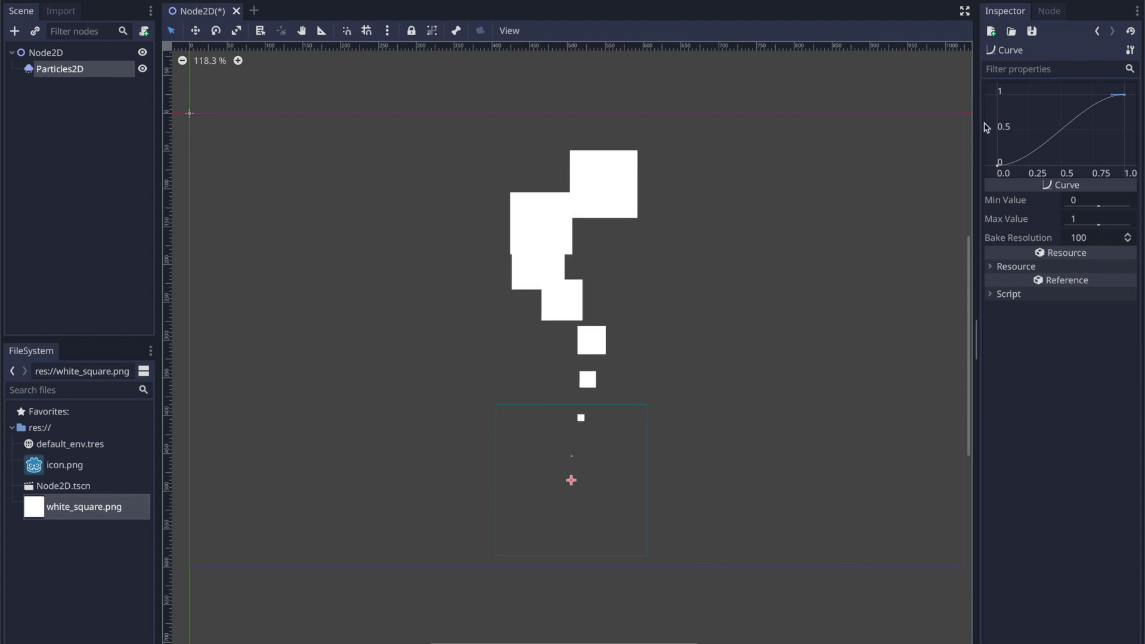
drag(998, 162, 999, 93)
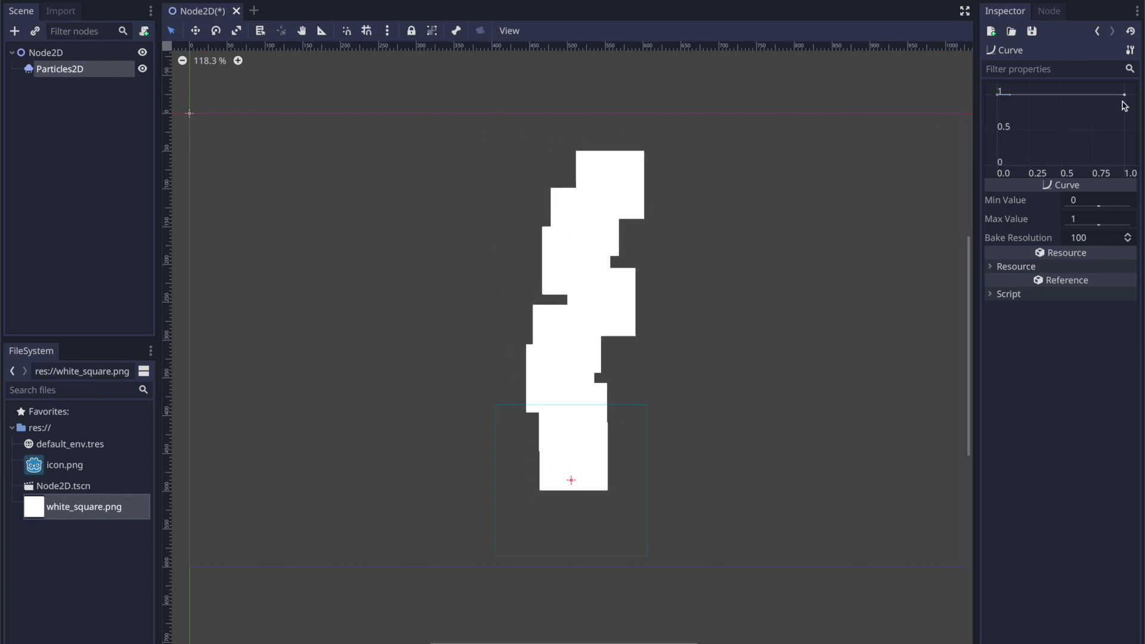
drag(1124, 96, 1129, 172)
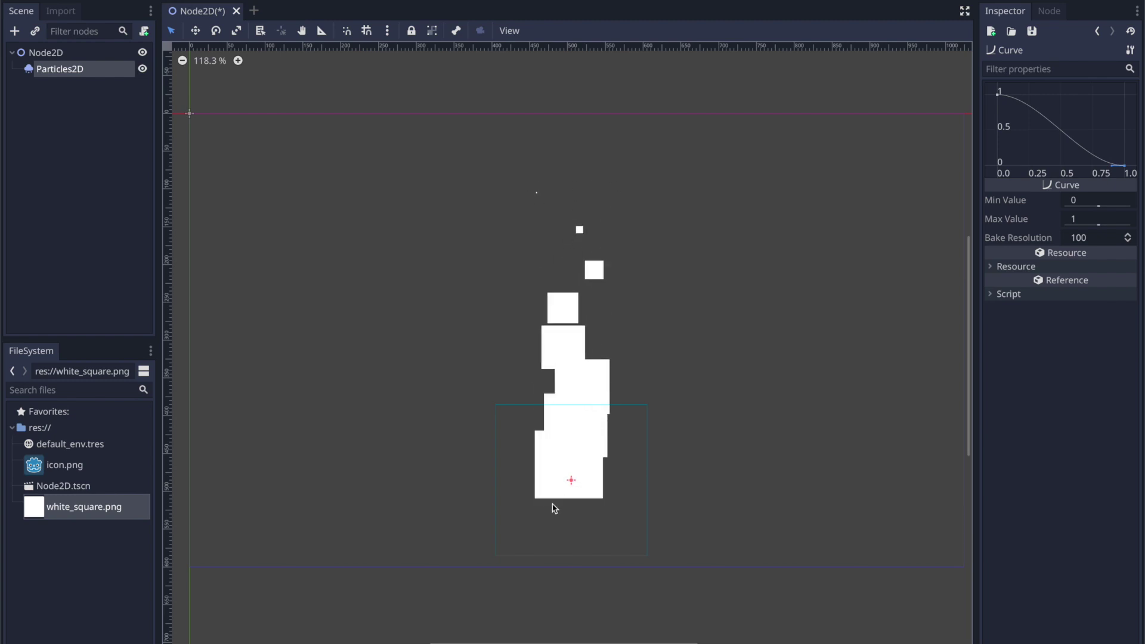
- Add a point near the start of the scale curve at a height of about 0.8 and lower the curve's starting value to 0
right_click(1023, 114)
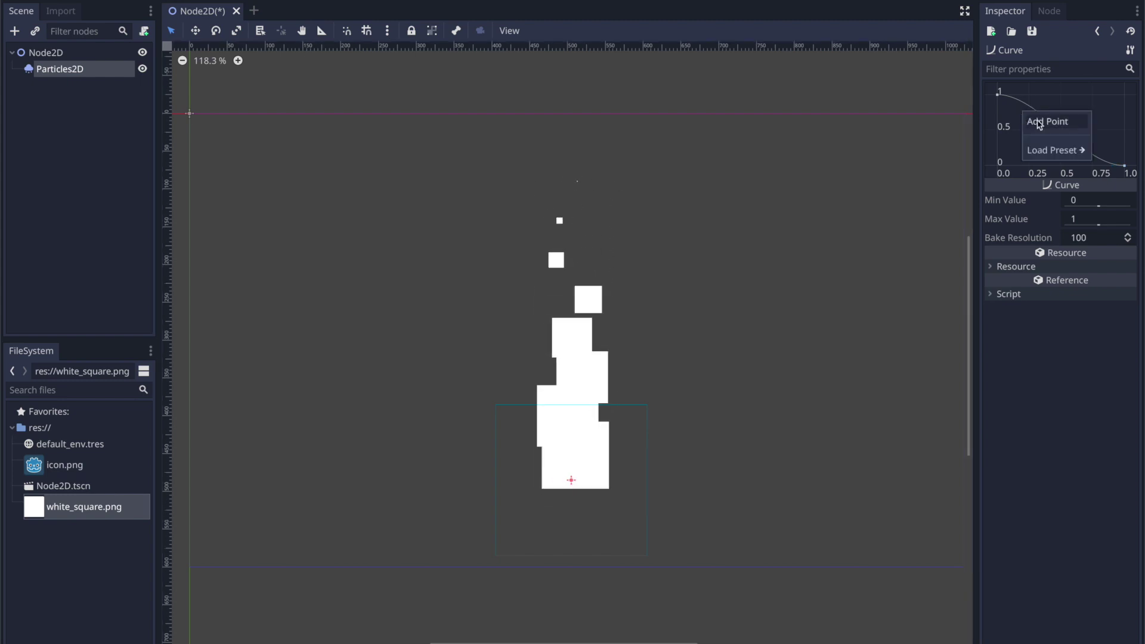
click(1041, 123)
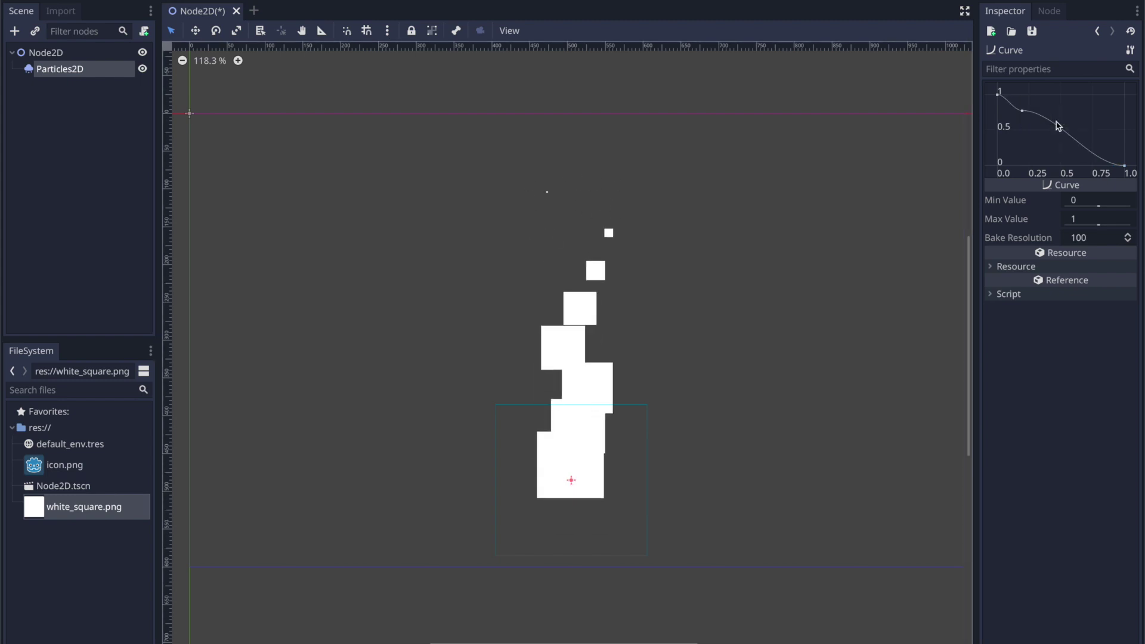
drag(997, 93, 999, 165)
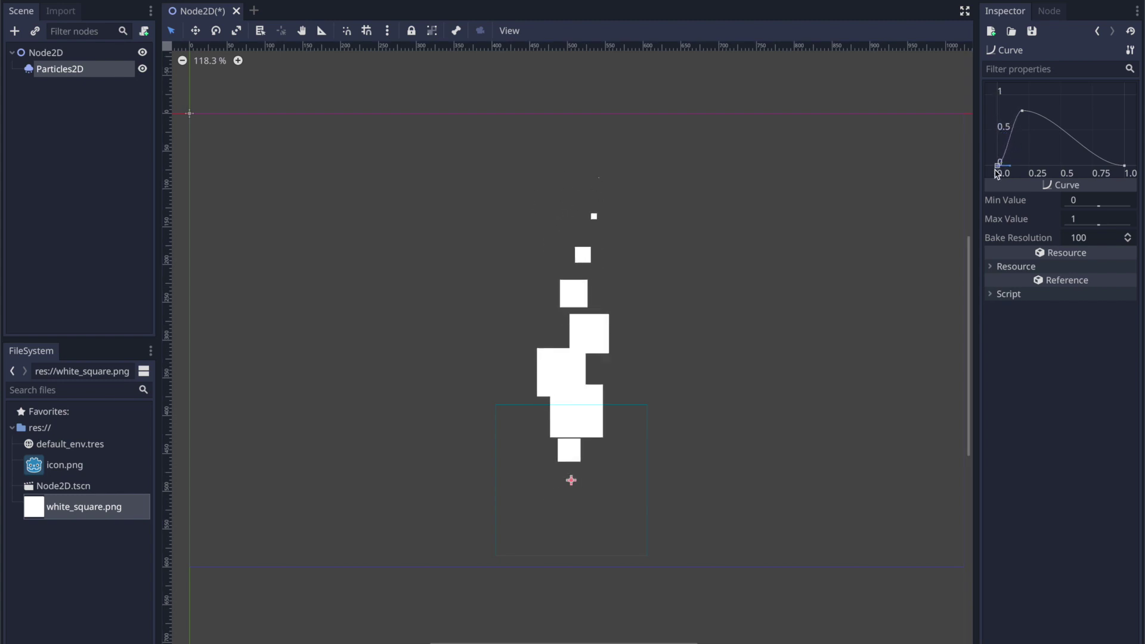
- Shift the scale curve's peak point to about 0.1 across and 0.7 high, and return to the Particles2D properties with the scale settings collapsed
scroll(582, 481, up, 5)
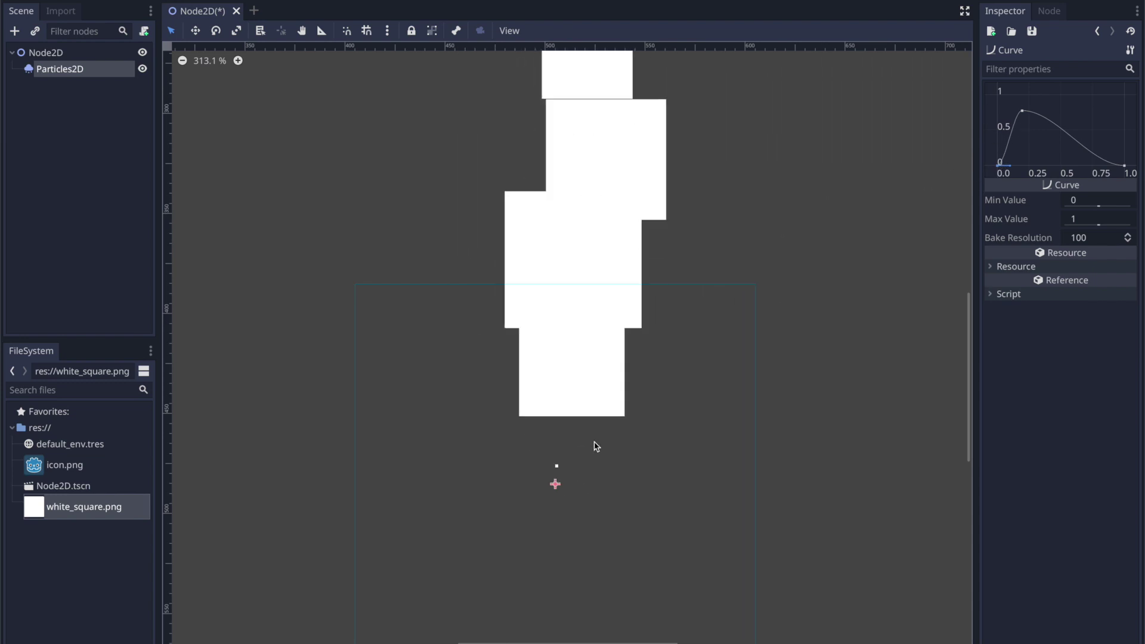
scroll(669, 272, down, 5)
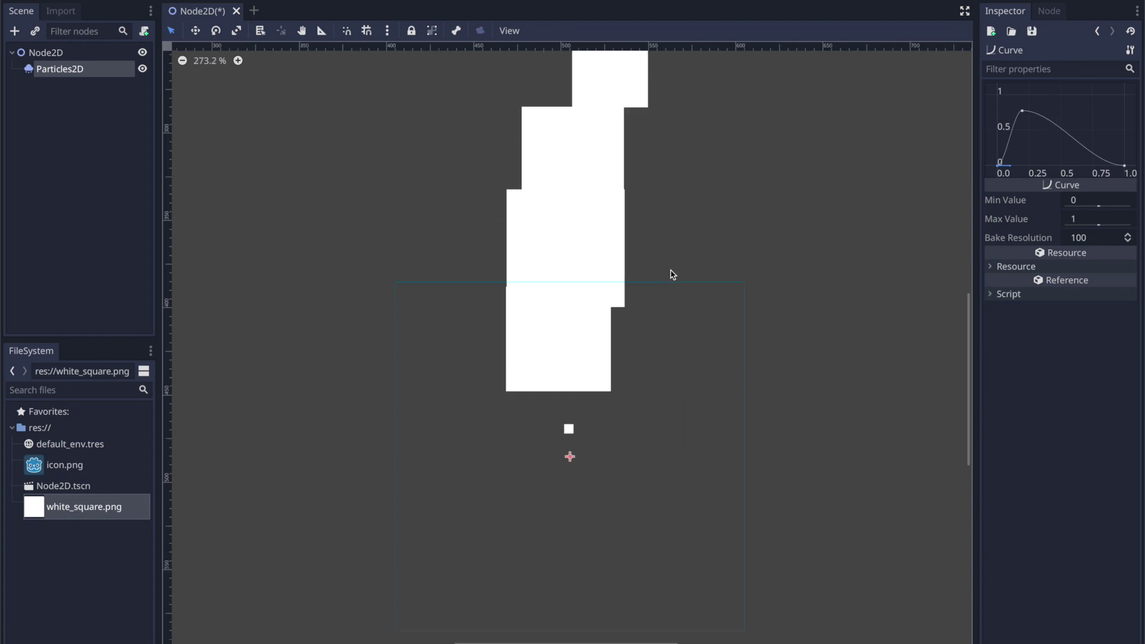
scroll(670, 273, down, 1)
click(1022, 111)
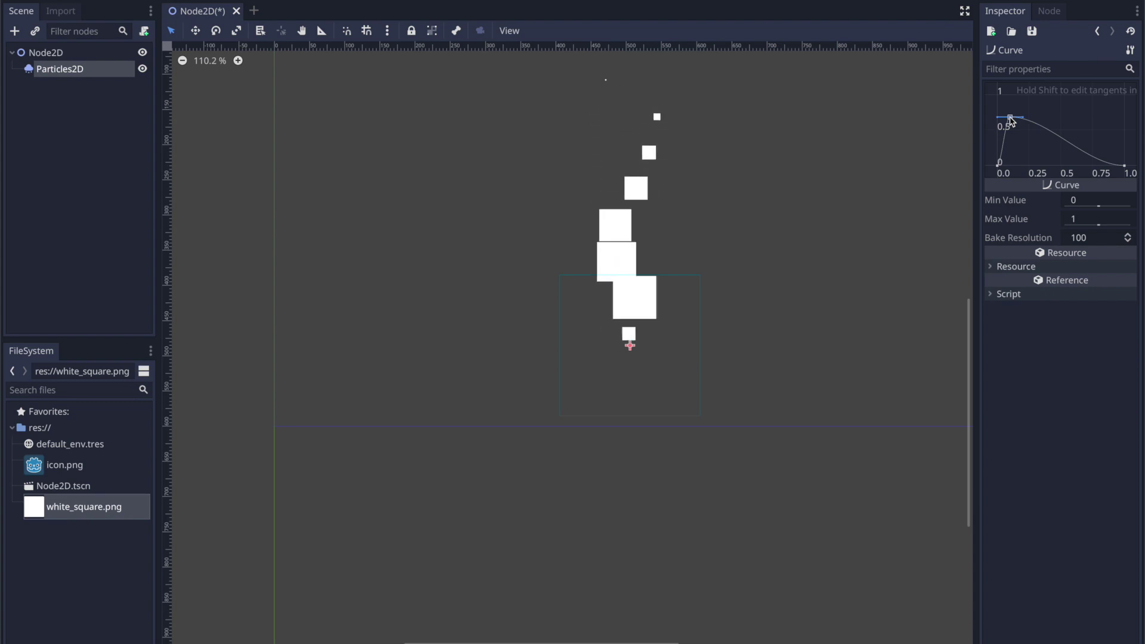
click(1100, 33)
click(999, 427)
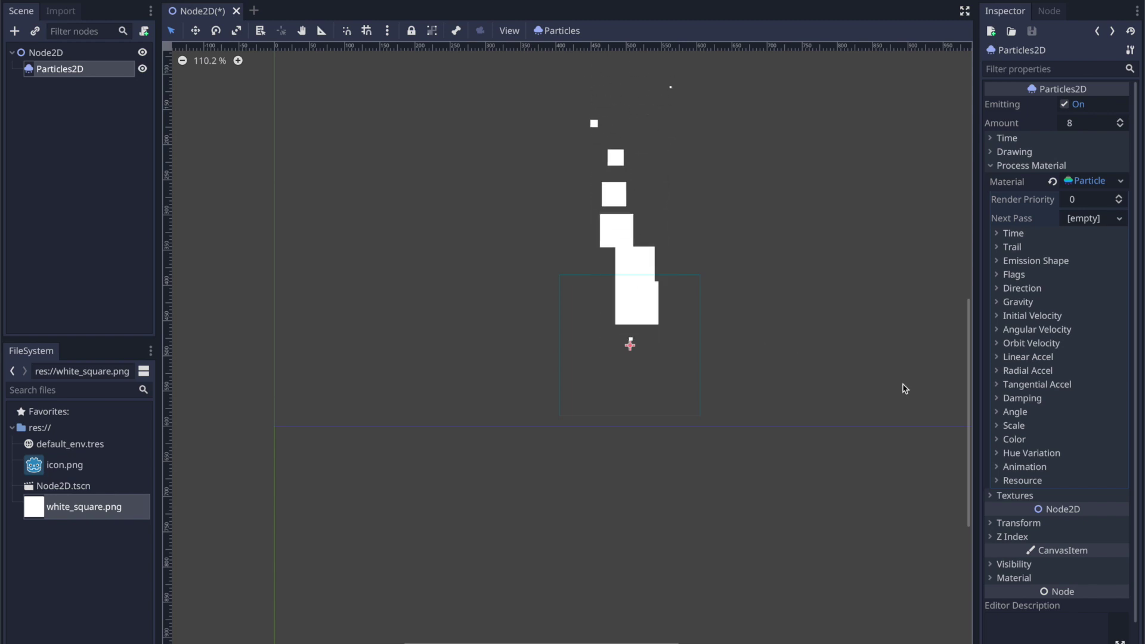
- Set the angular velocity of the particle material to about 438.62 so the squares rotate
click(1001, 332)
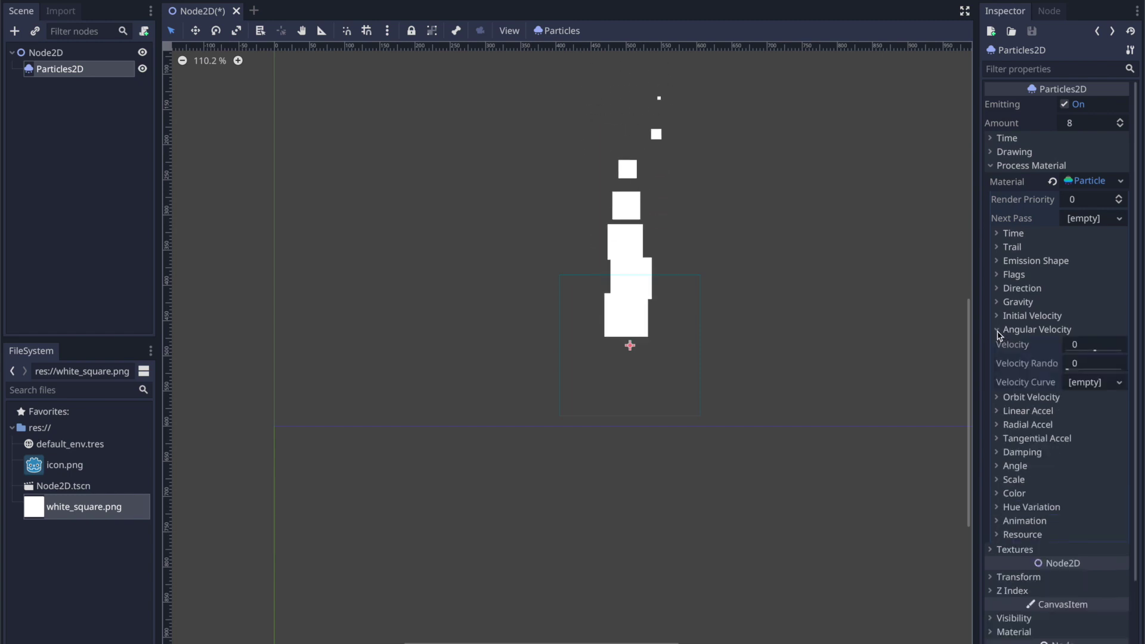
drag(1093, 352, 1104, 352)
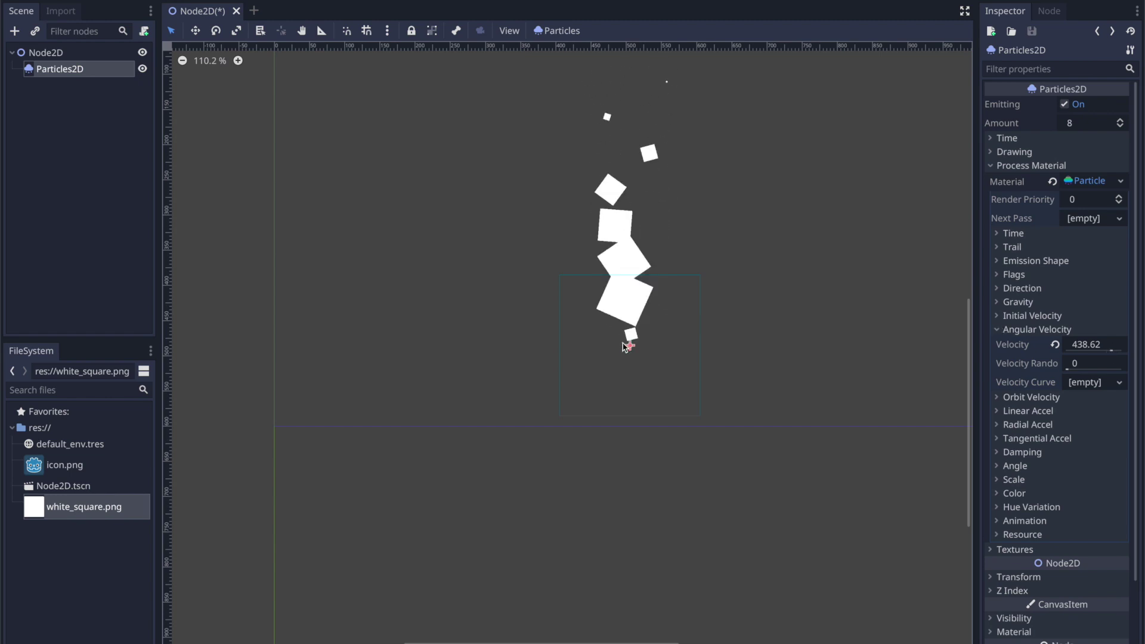
click(1000, 332)
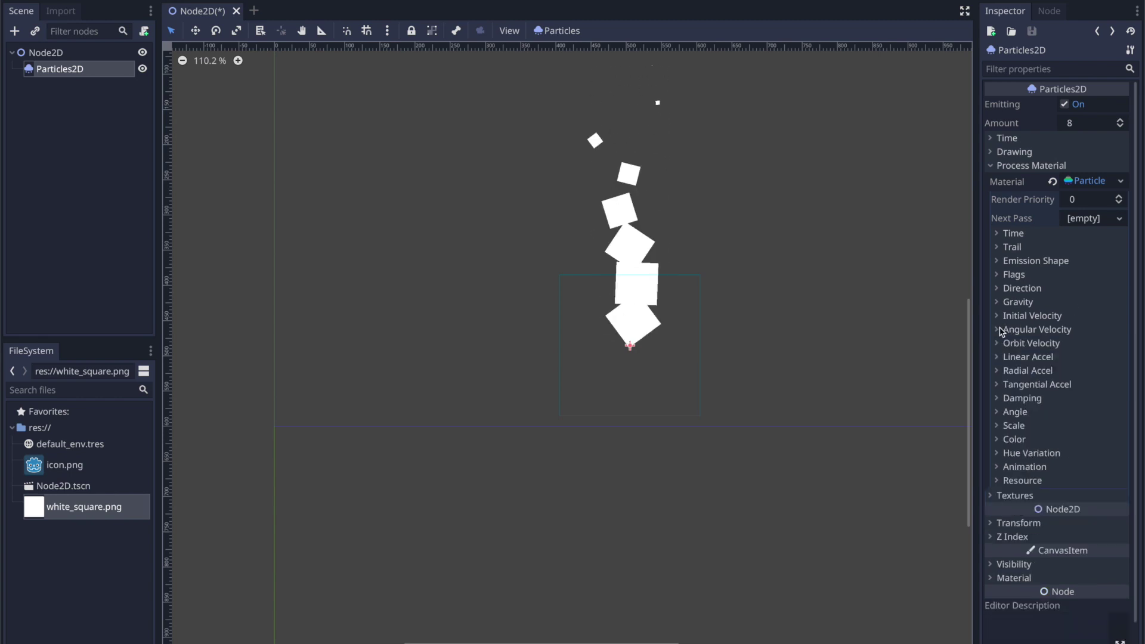
- Set the particle material's angle to 360 and its angle randomness to 1
click(999, 411)
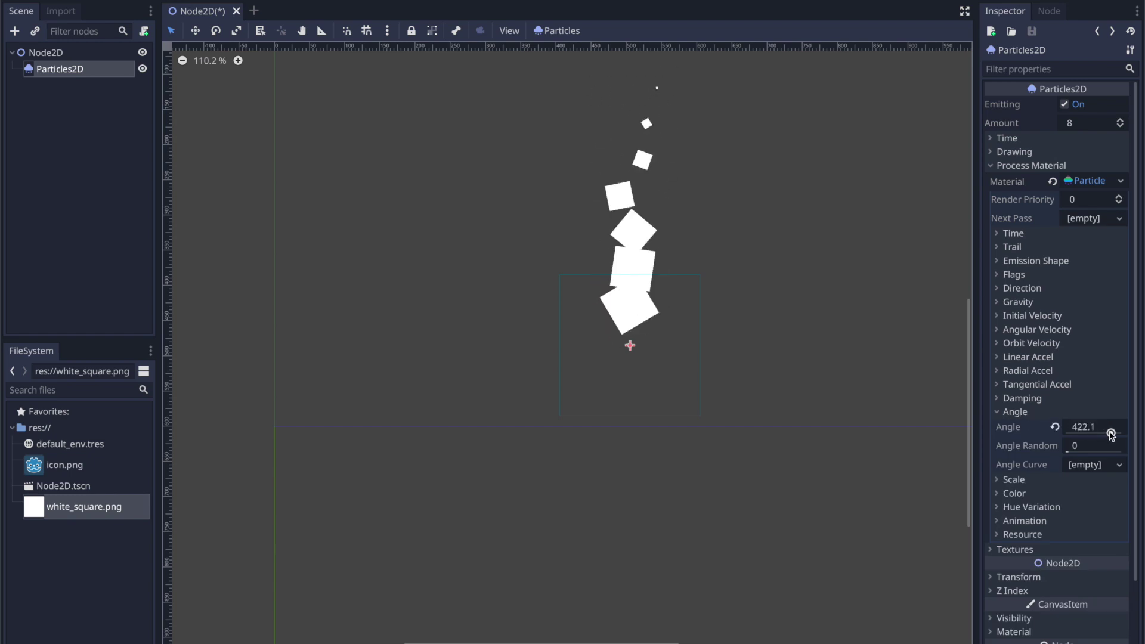
click(1088, 426)
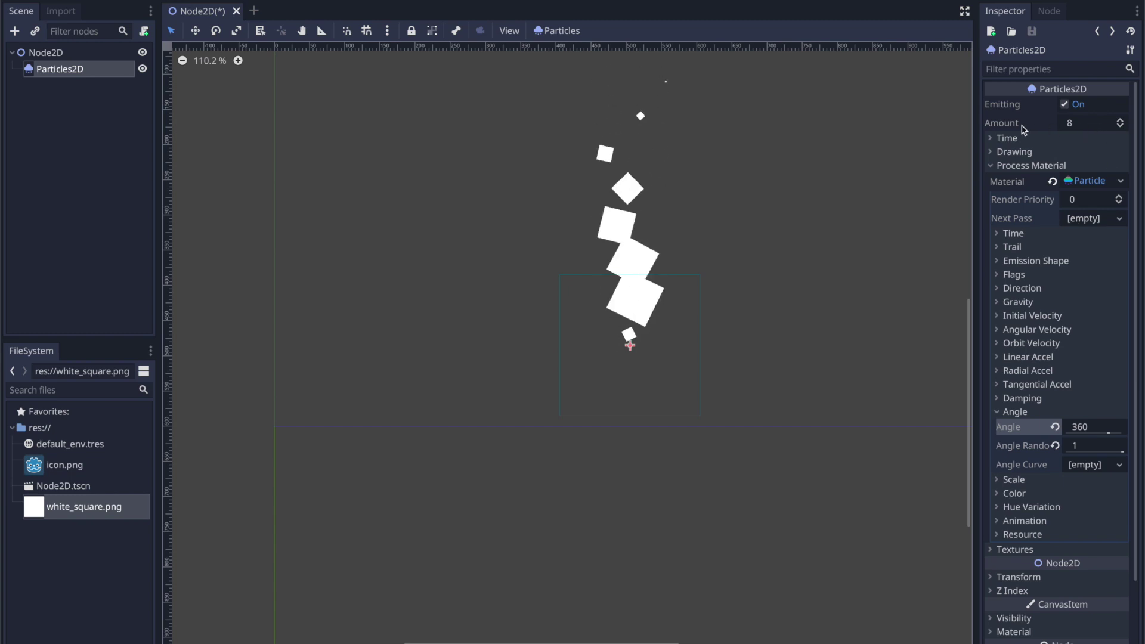
- Raise the number of particles emitted by the Particles2D node to 250
click(1092, 126)
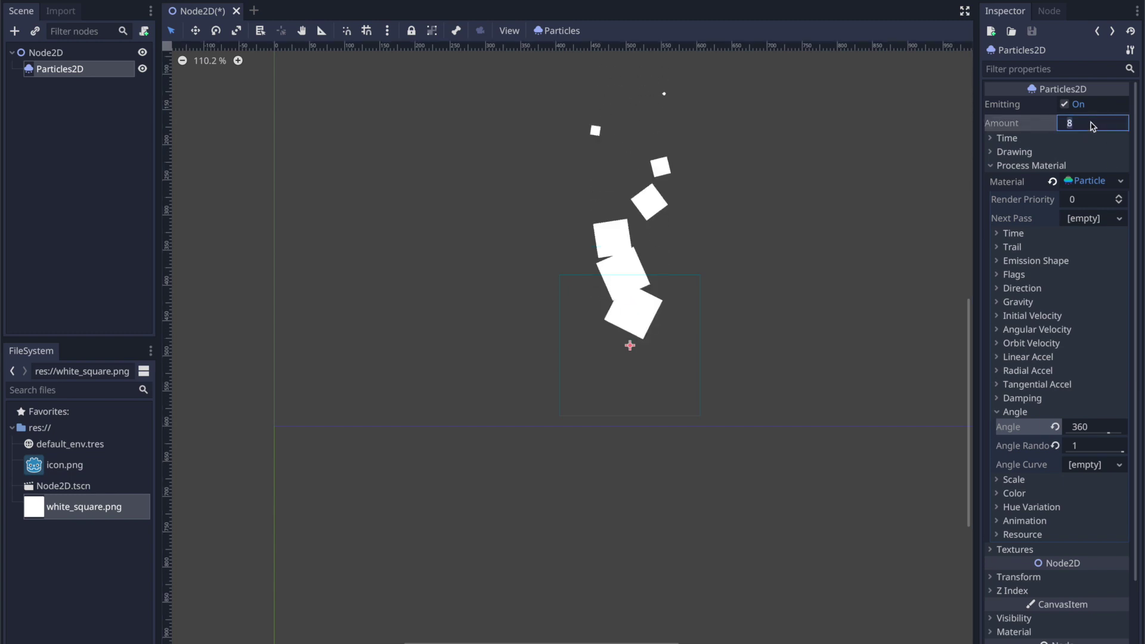
text(300)
key(Return)
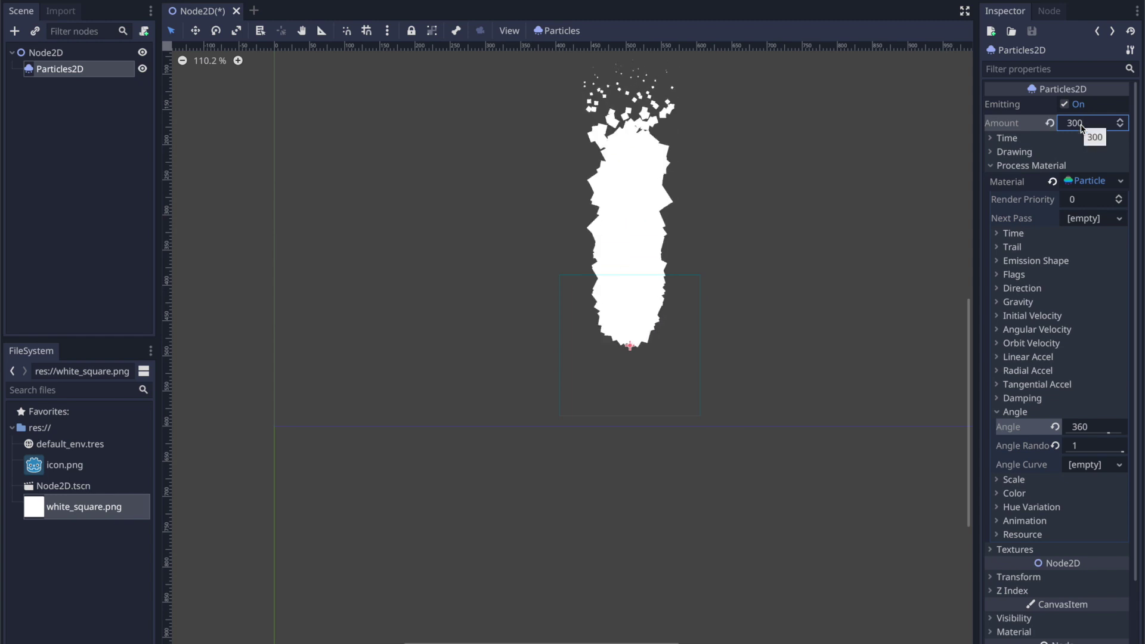
double_click(1082, 123)
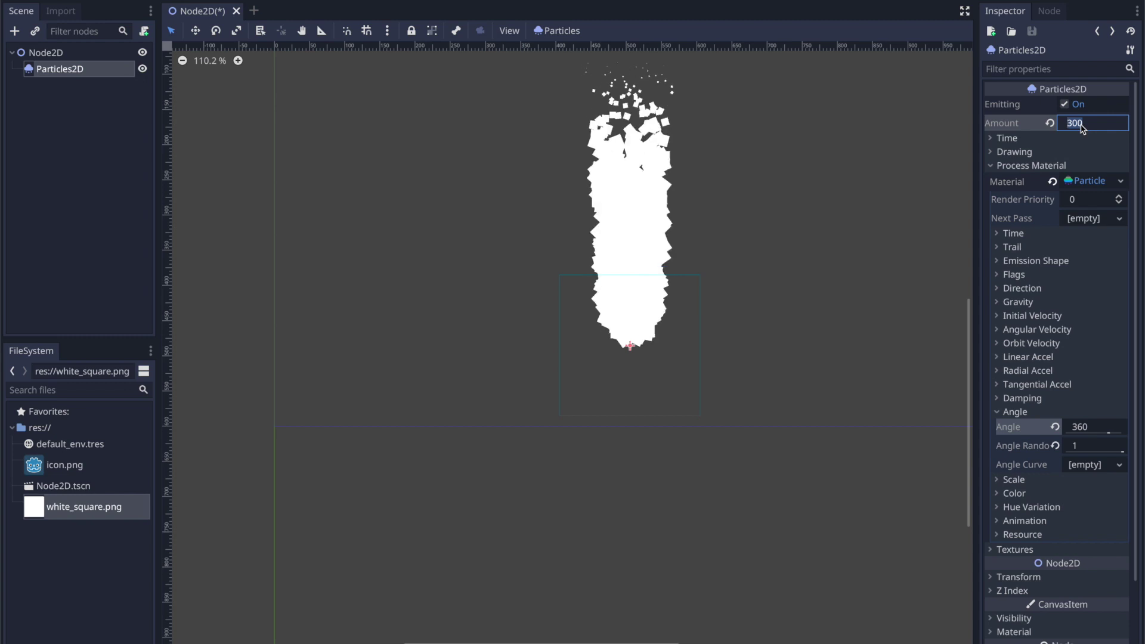
text(250)
key(Return)
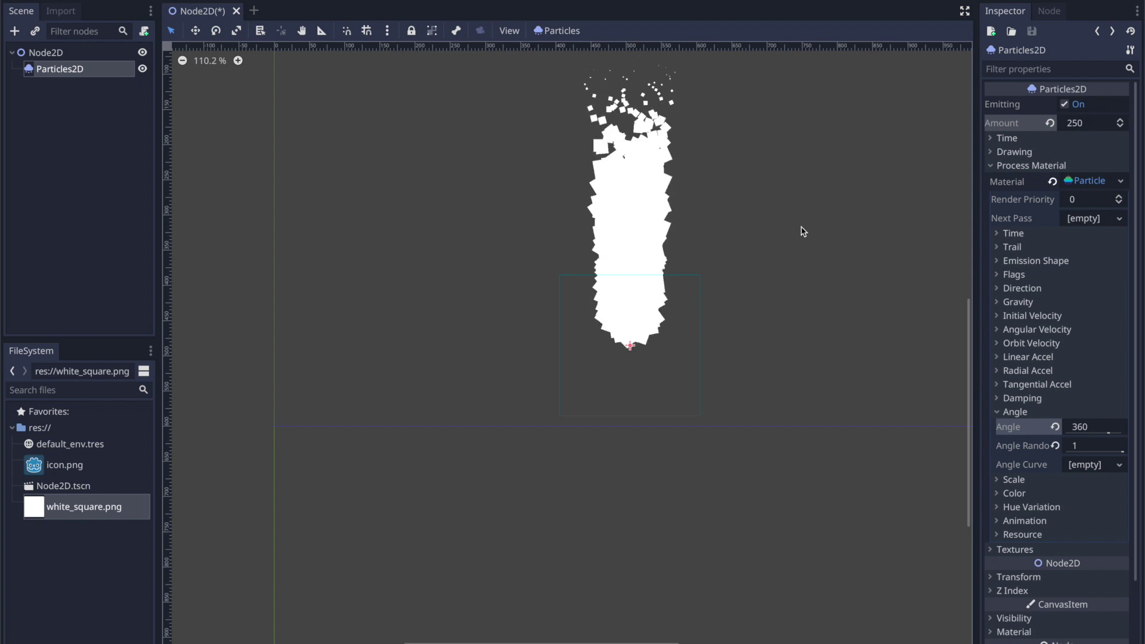
- Move the Particles2D node straight down to just above the lower edge of the game viewport frame
drag(626, 345, 632, 402)
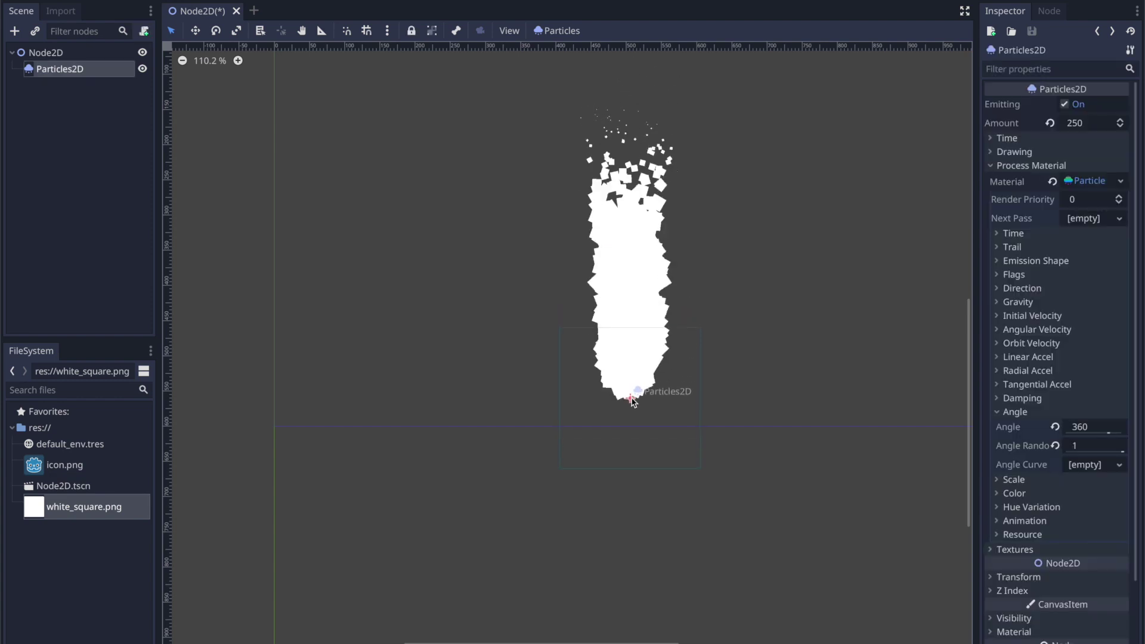
scroll(603, 339, down, 6)
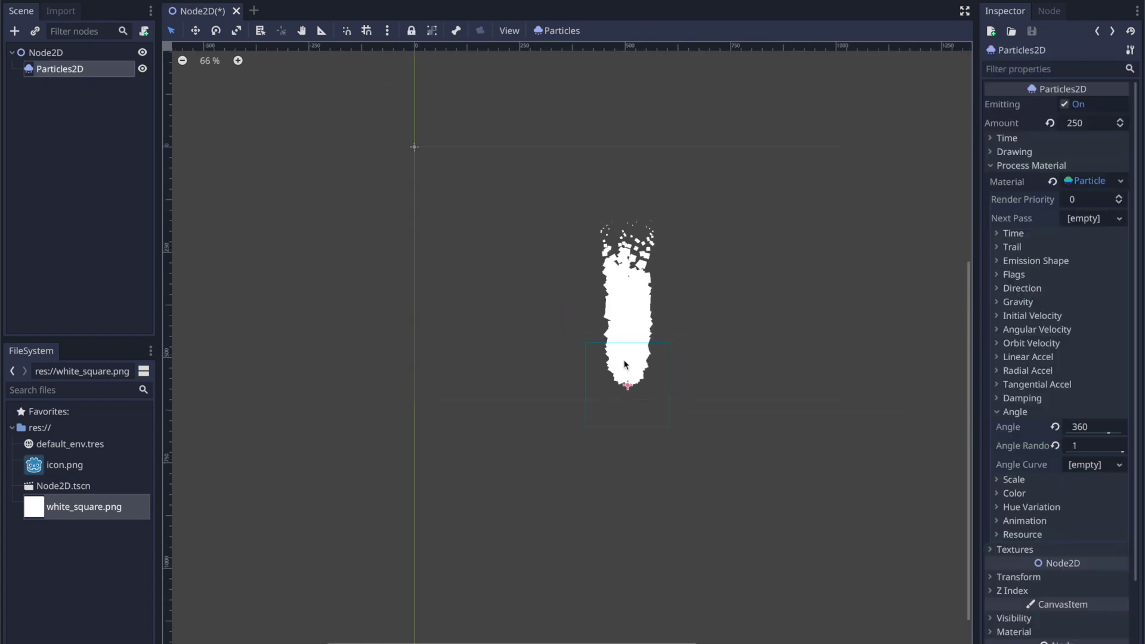
scroll(624, 364, down, 1)
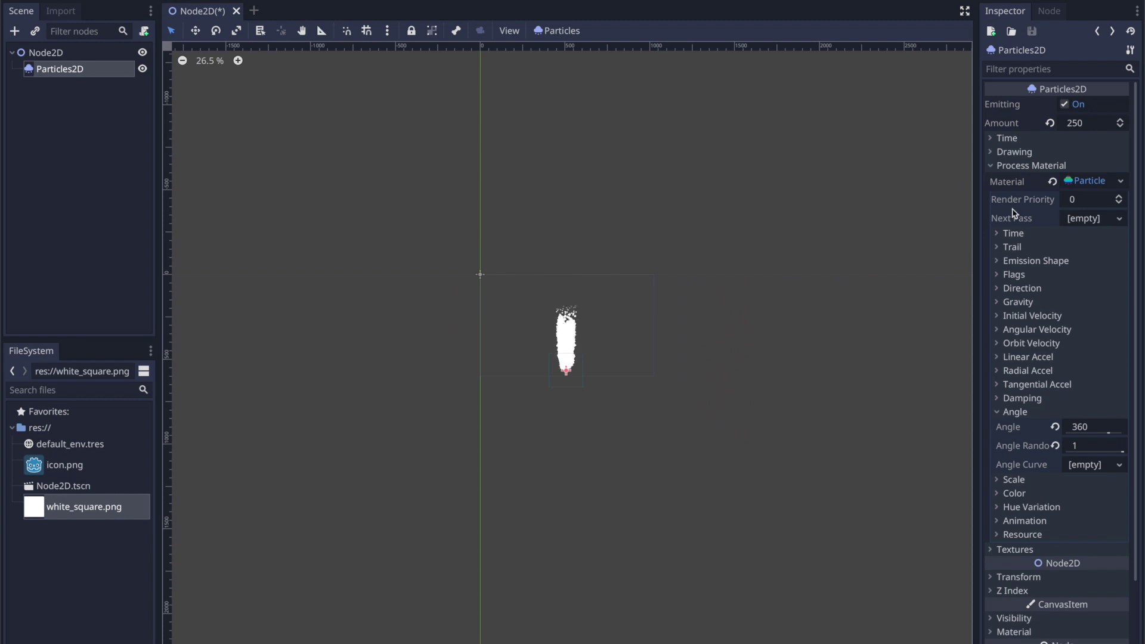
- Lower the initial velocity of the particle material to about 270.11
click(1000, 316)
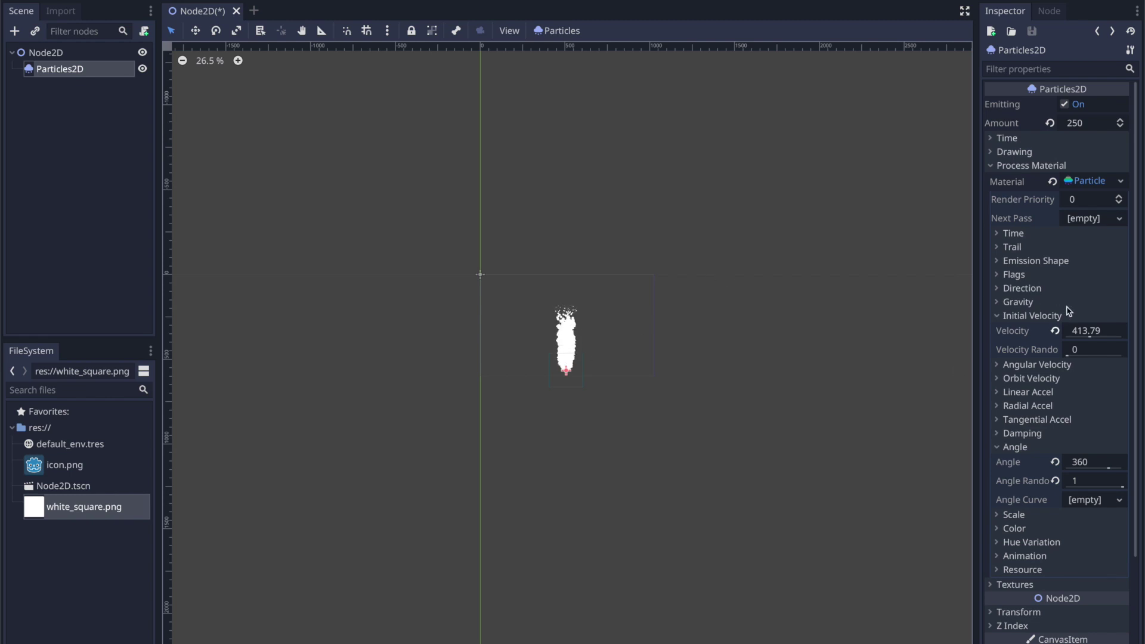
drag(1090, 337, 1082, 338)
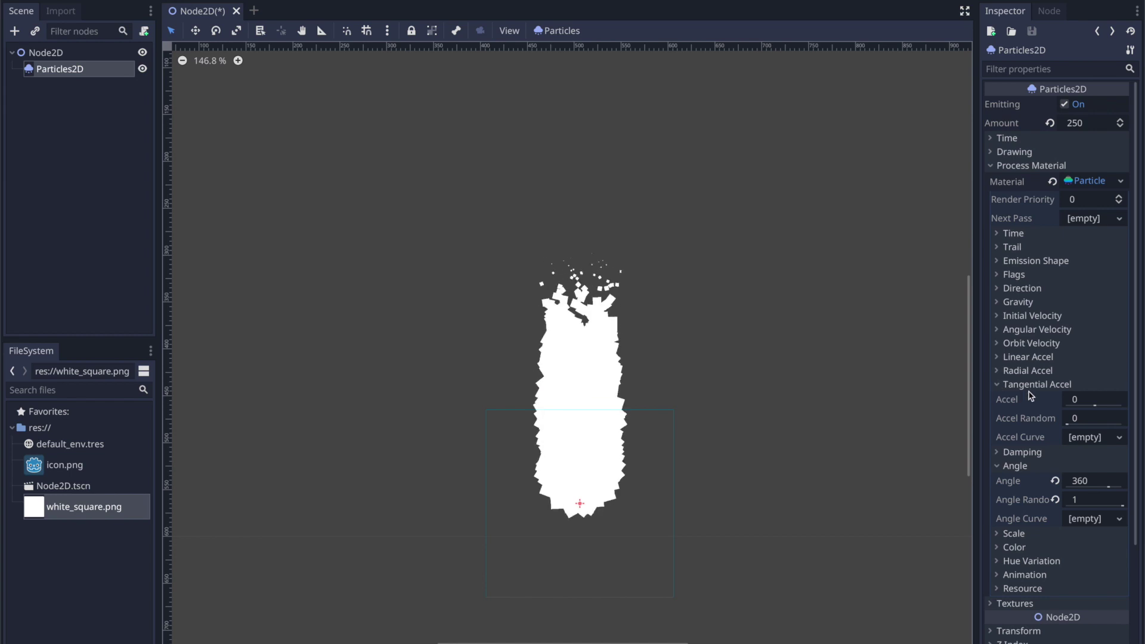
- Try tangential accelerations of 100 and -100 on the particle material, and reset the value to its default
drag(1095, 406, 1123, 405)
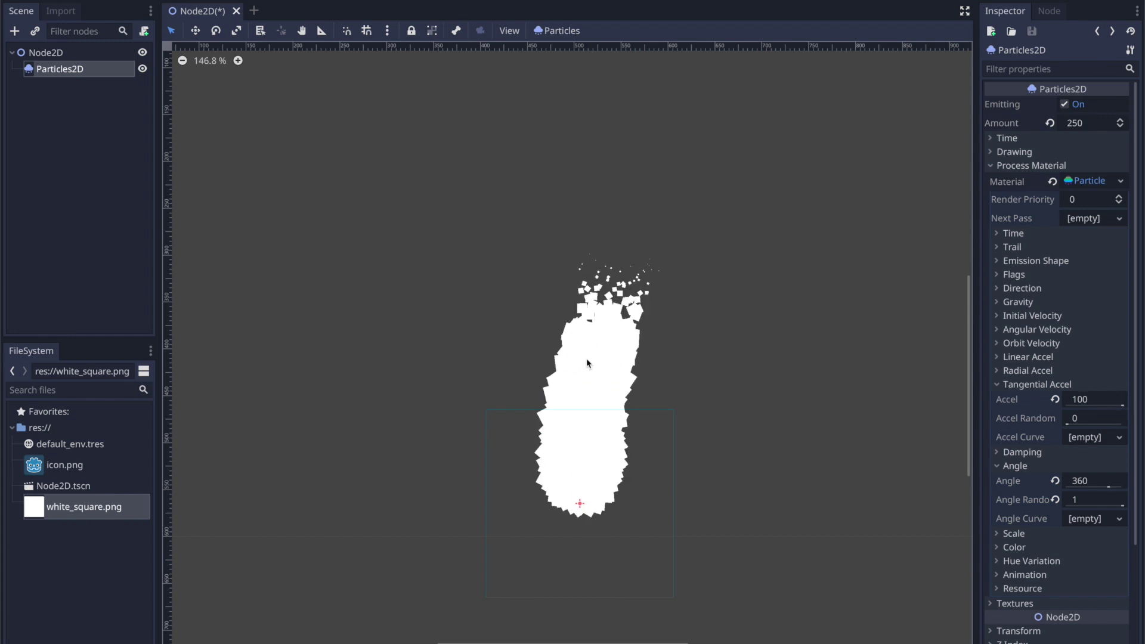
drag(1120, 406, 1056, 409)
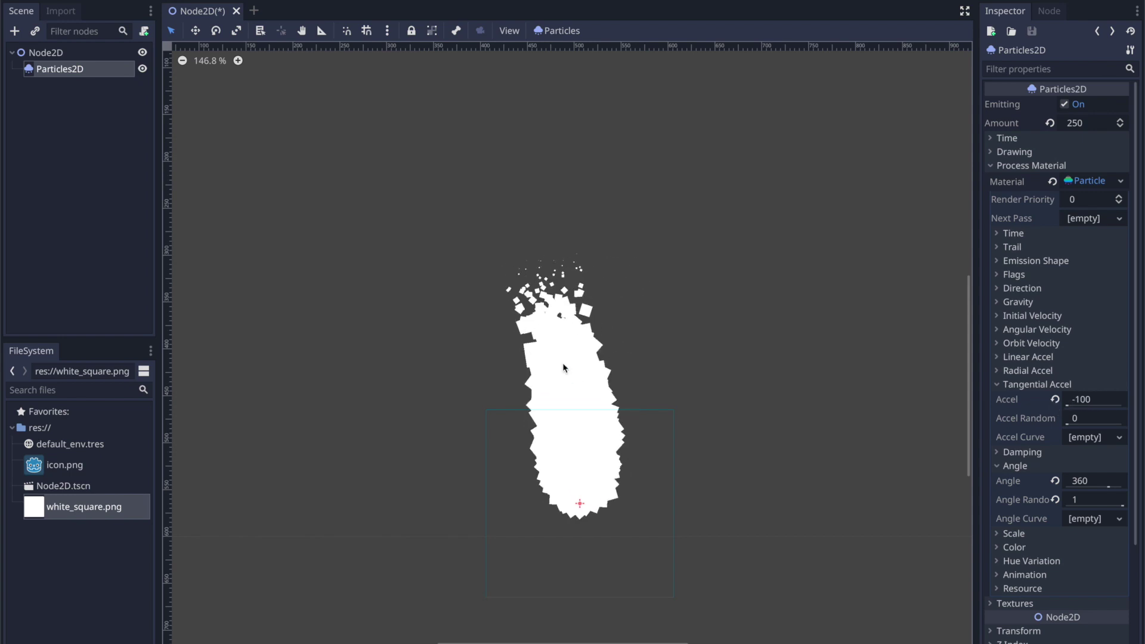
drag(1067, 404, 1089, 405)
click(1055, 399)
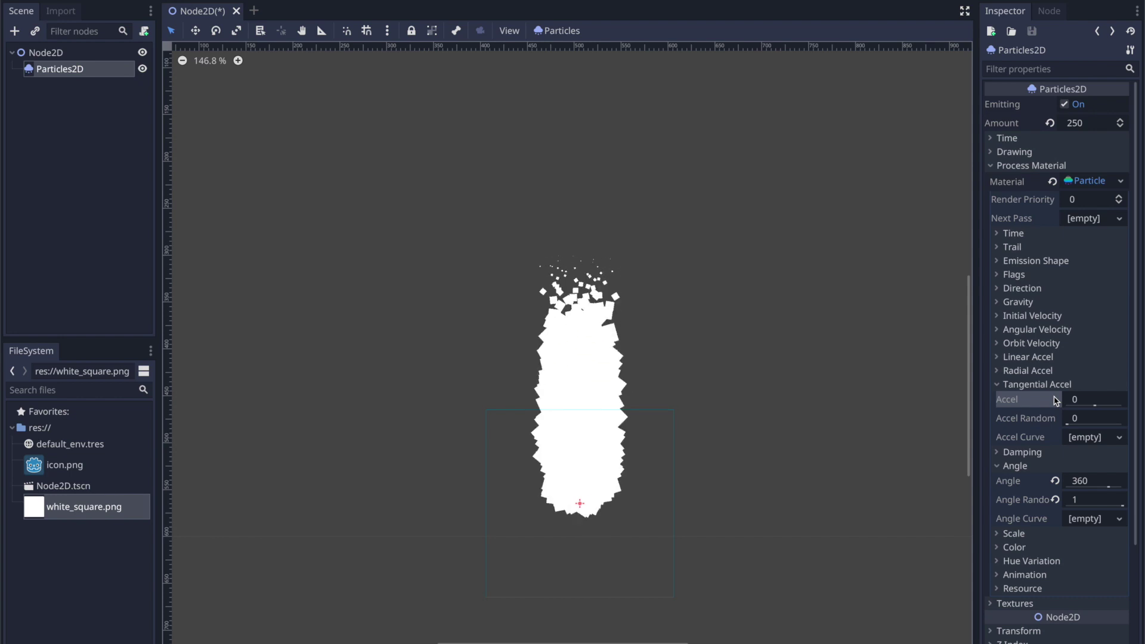
click(1053, 384)
- Try trail divisors of 11 and 2 on the particle material
click(1008, 247)
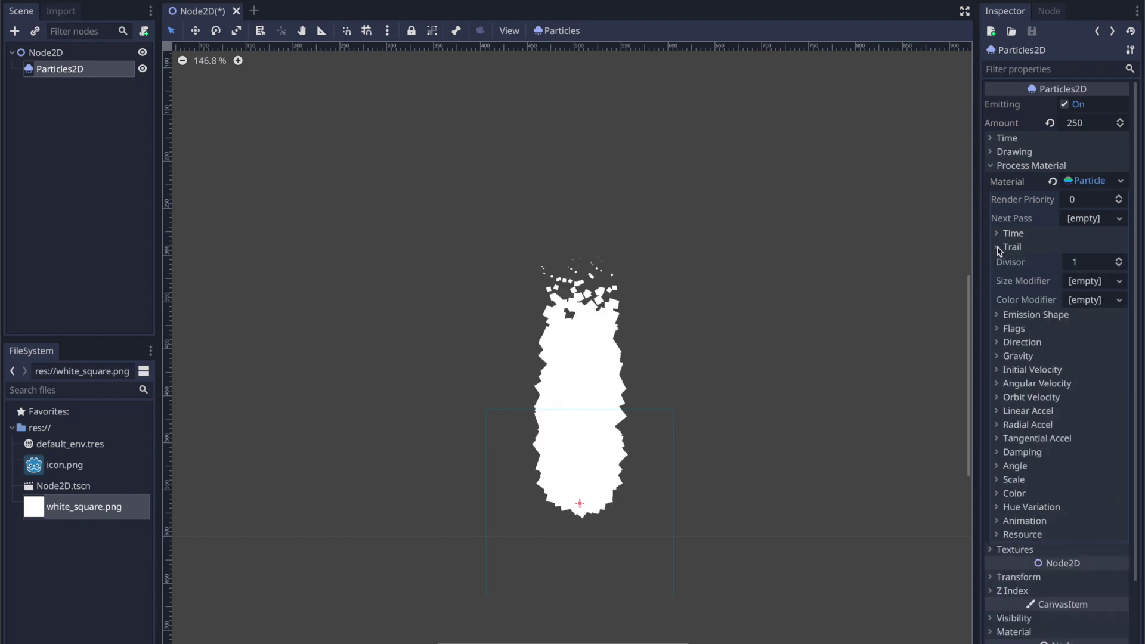
click(1123, 259)
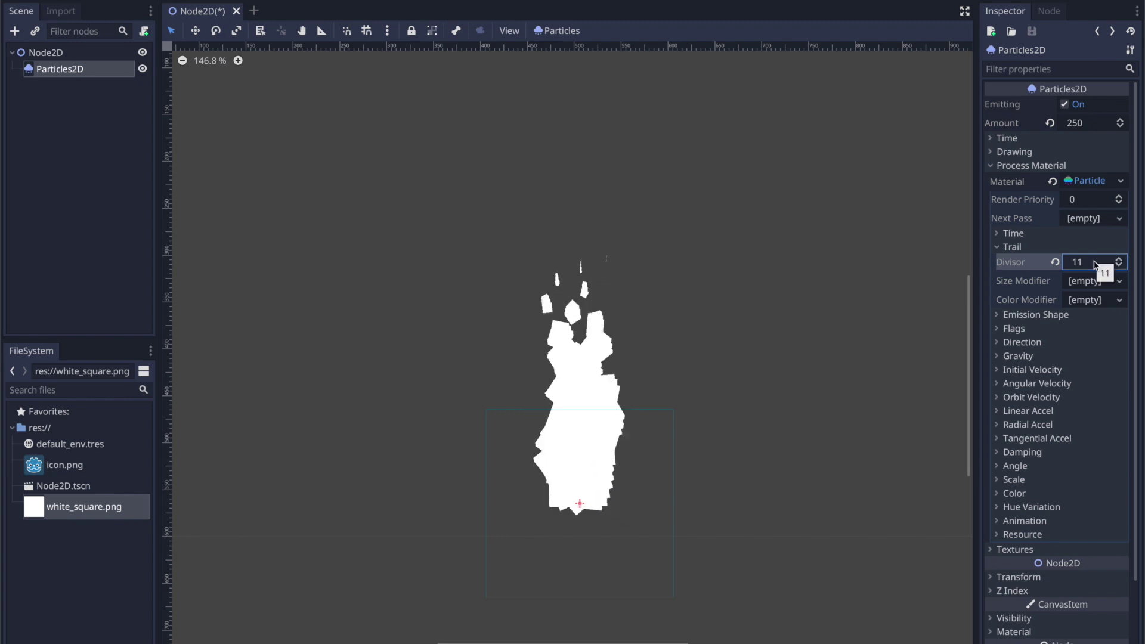
click(1094, 266)
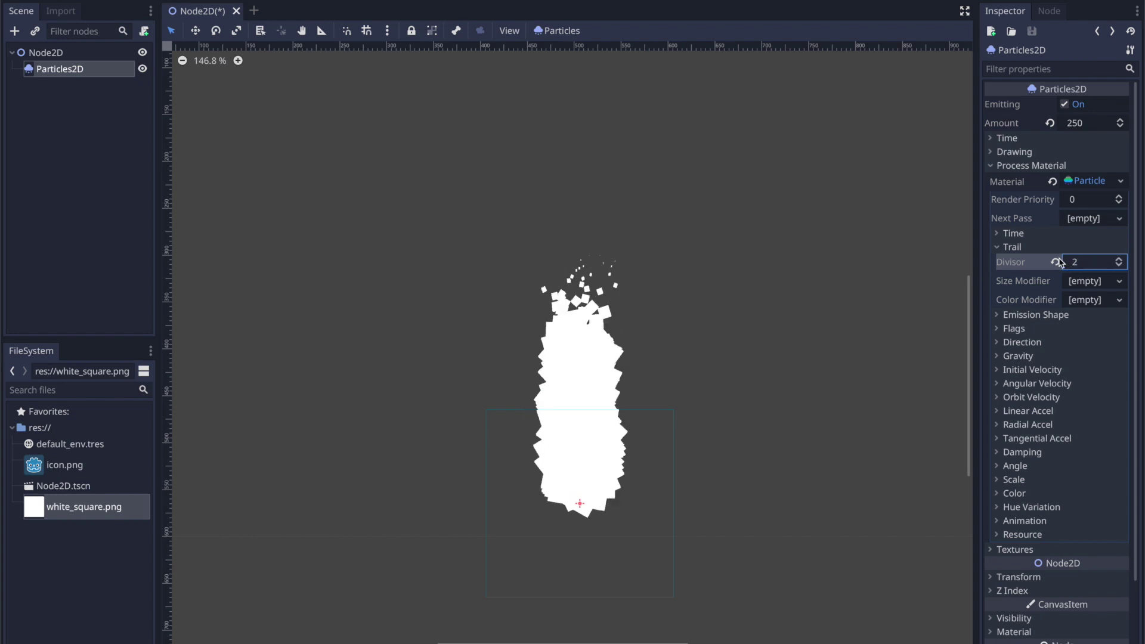
click(1008, 247)
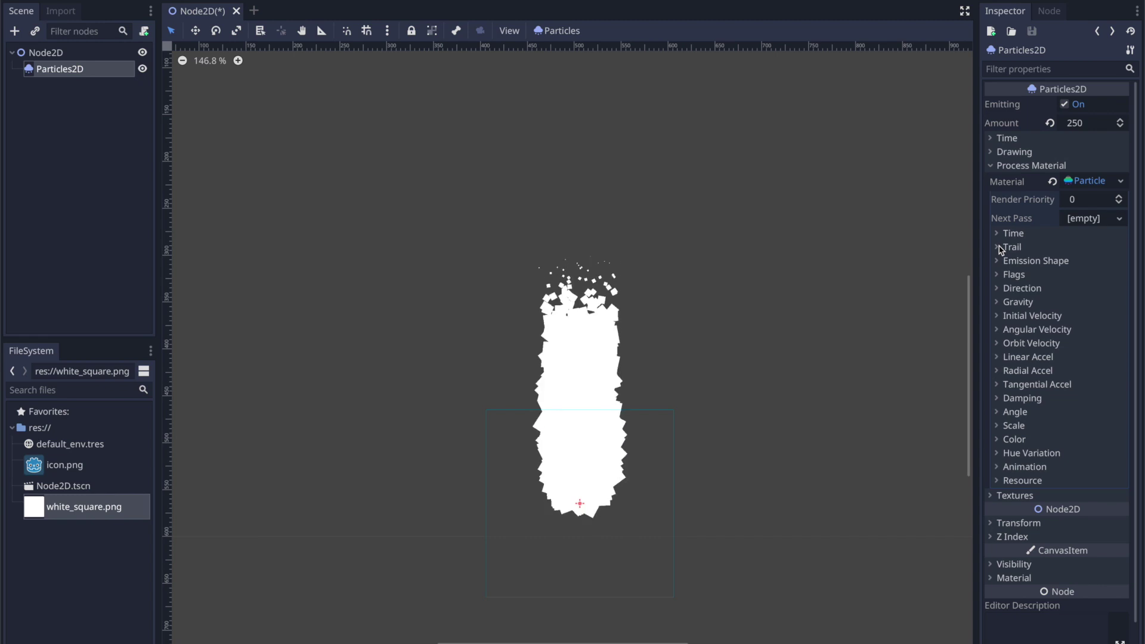
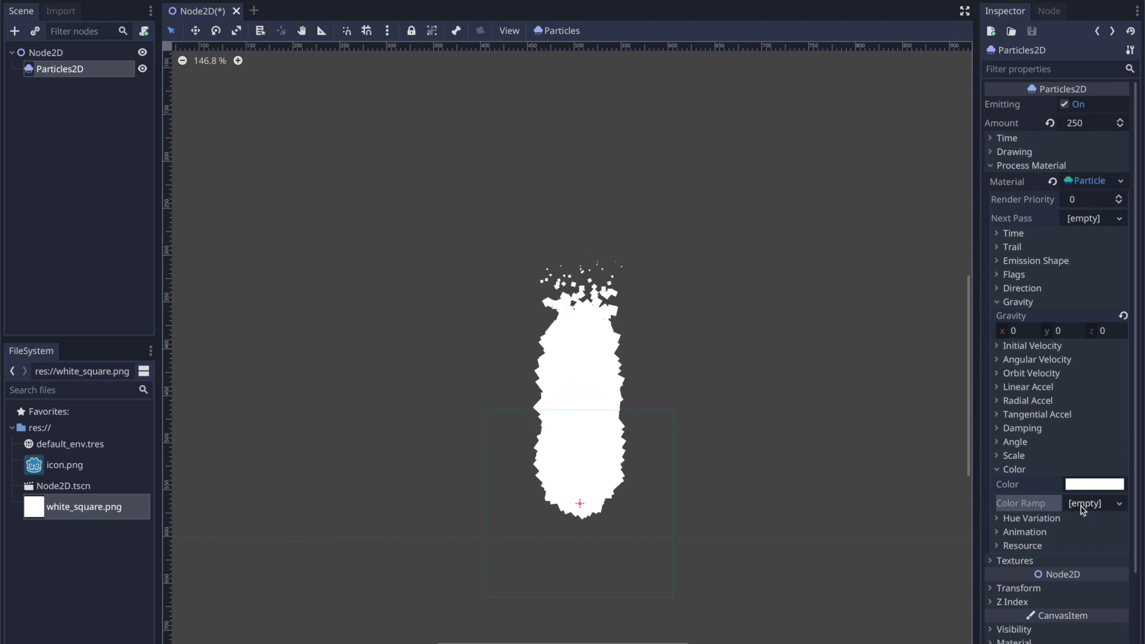
- Give the particle material's color ramp a new GradientTexture containing a new Gradient
click(1103, 508)
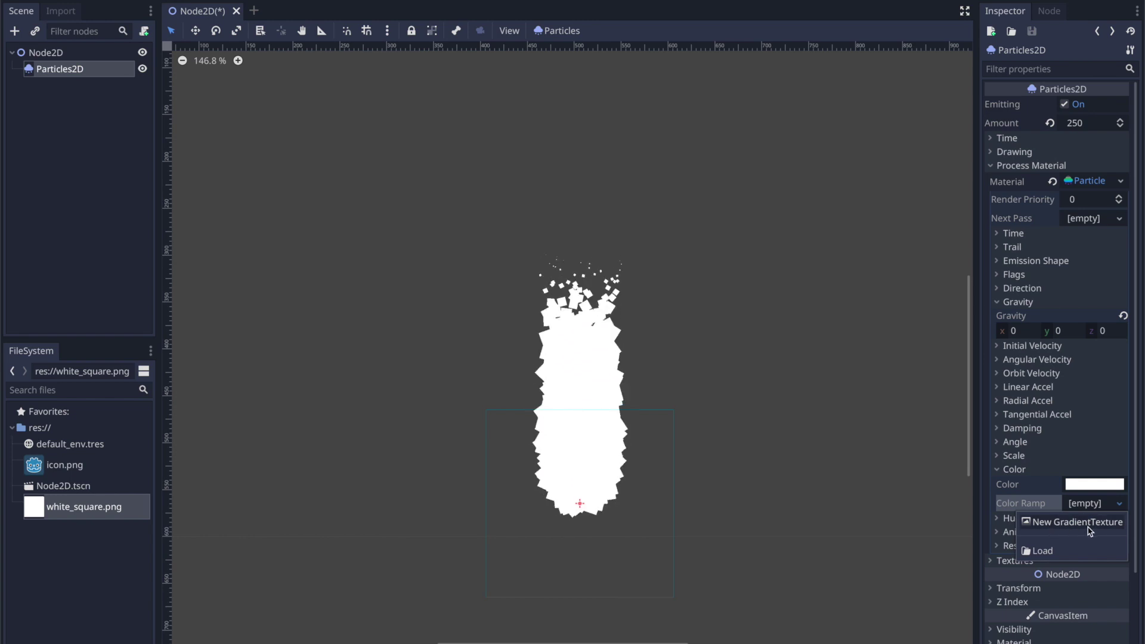
click(1077, 522)
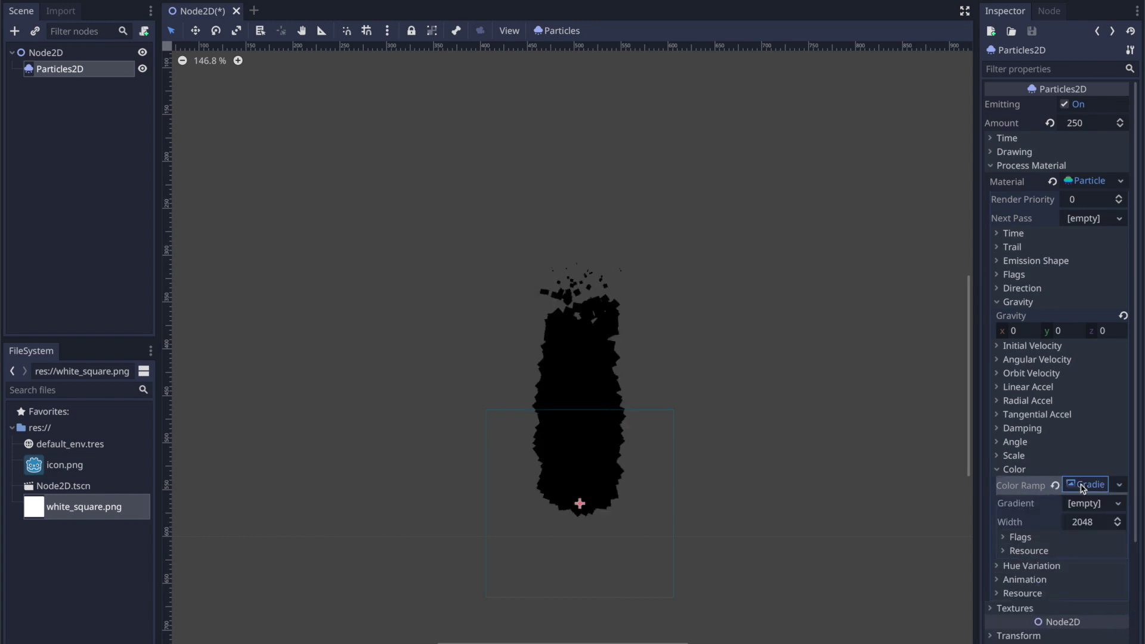
click(1082, 503)
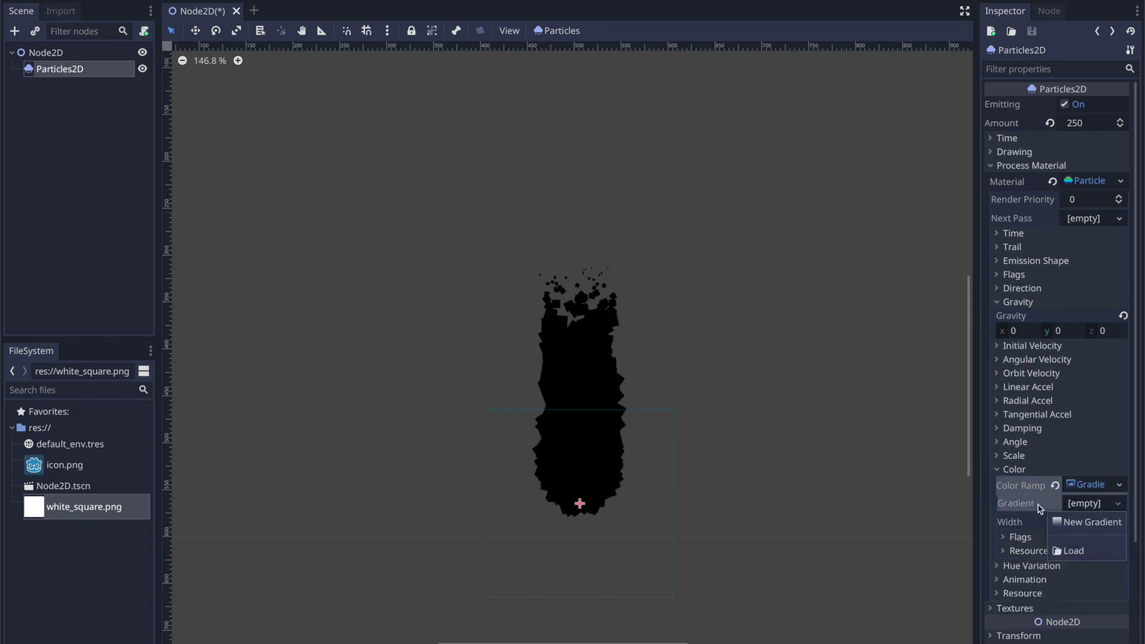
click(1075, 524)
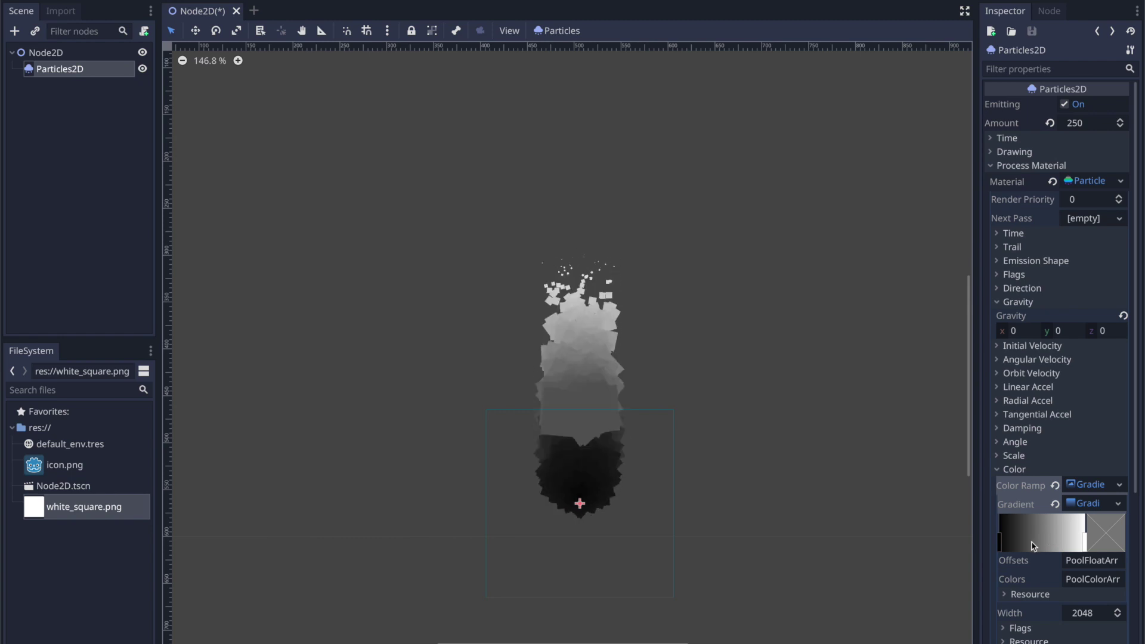
- Change the starting stop of the color gradient to orange with R 241, G 124, B 21
click(1000, 546)
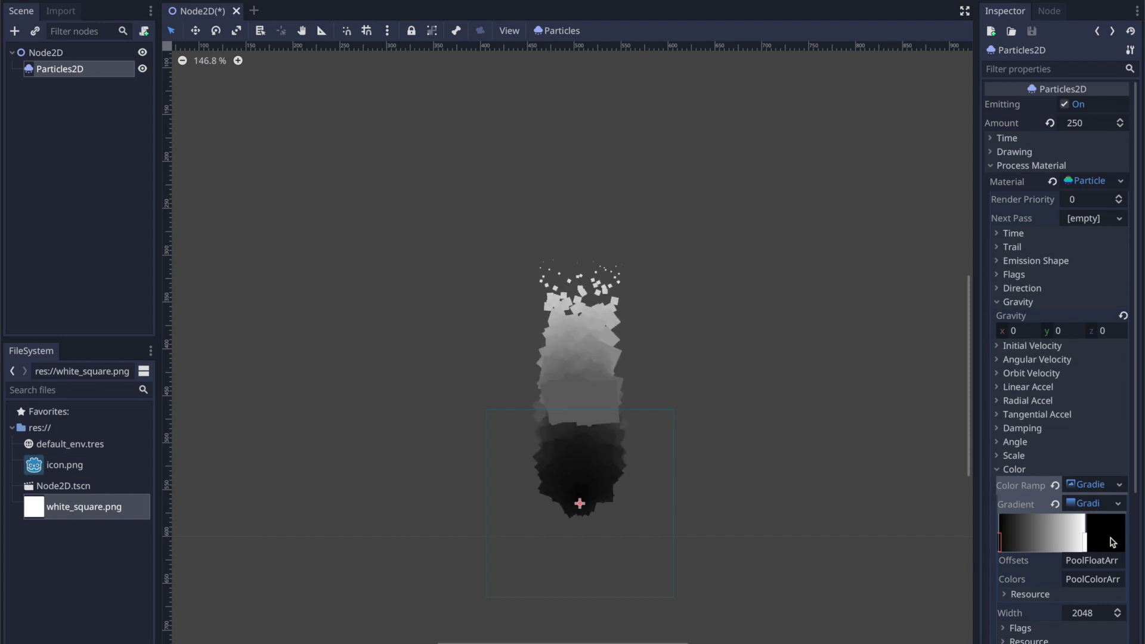
click(1107, 543)
drag(1136, 302, 1116, 290)
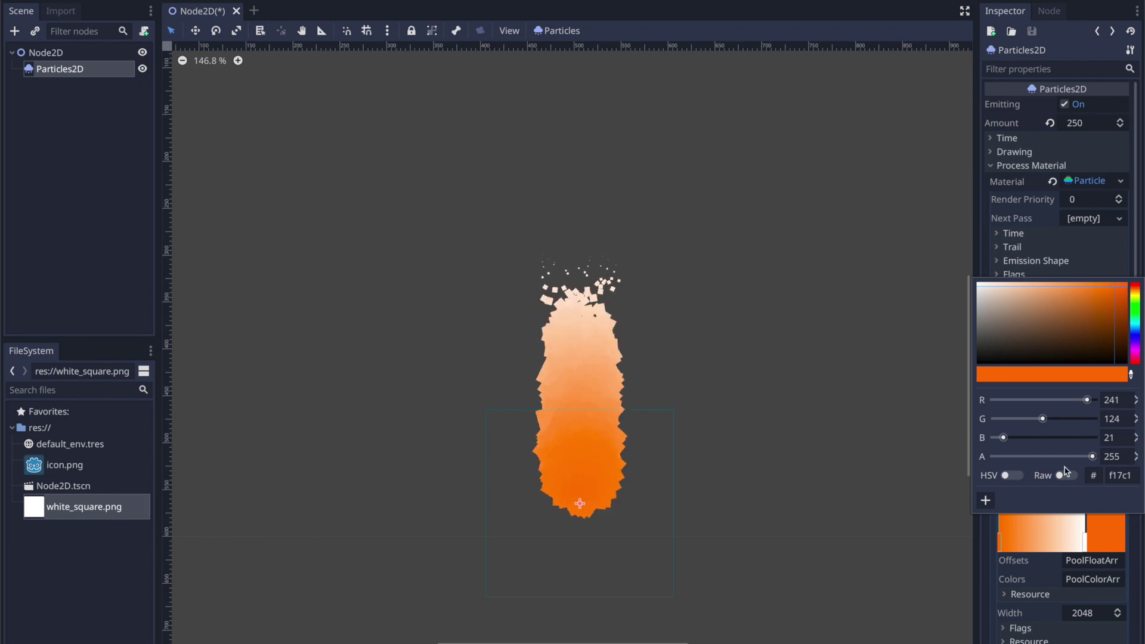
click(1086, 538)
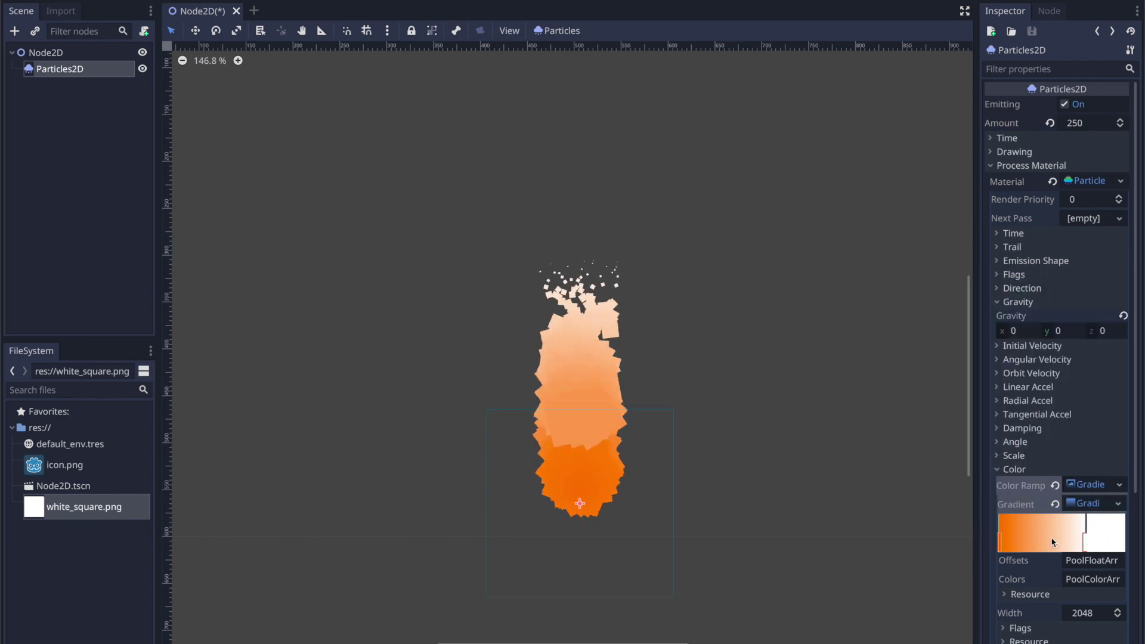
- Add a color stop a little over a third of the way between the orange and white stops and make it a darker orange
click(1032, 544)
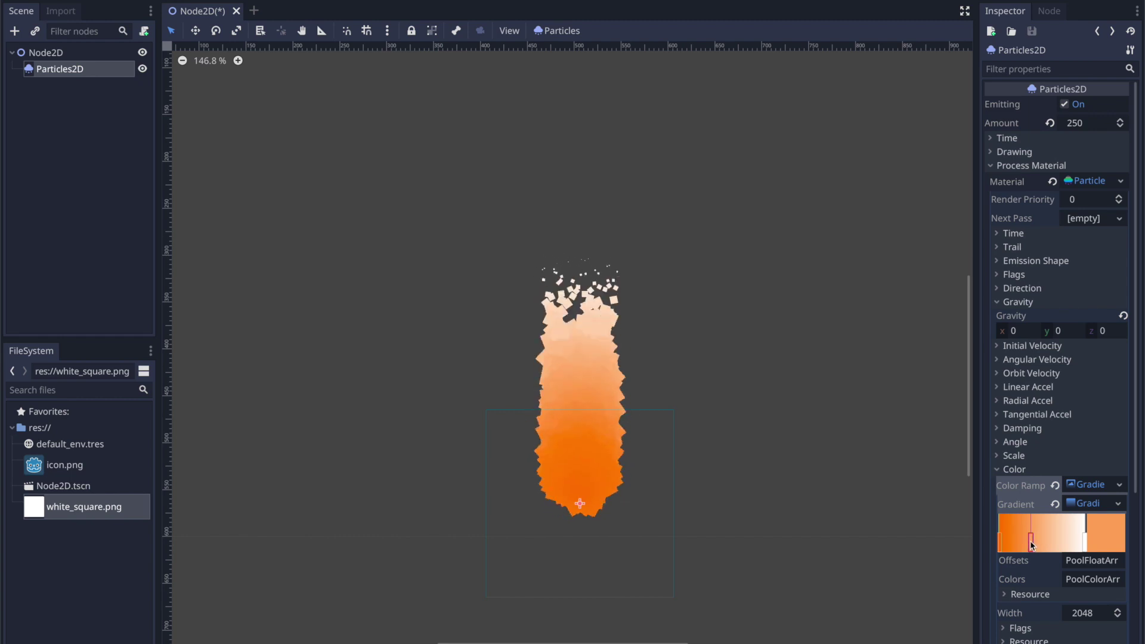
click(999, 545)
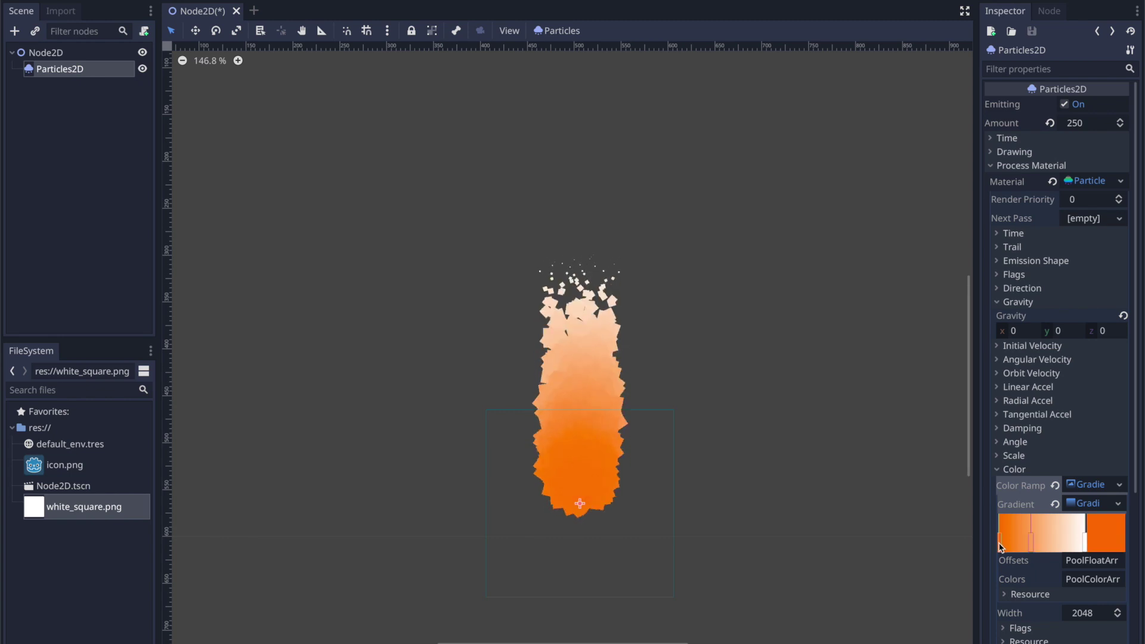
click(1031, 546)
click(1085, 545)
click(1031, 544)
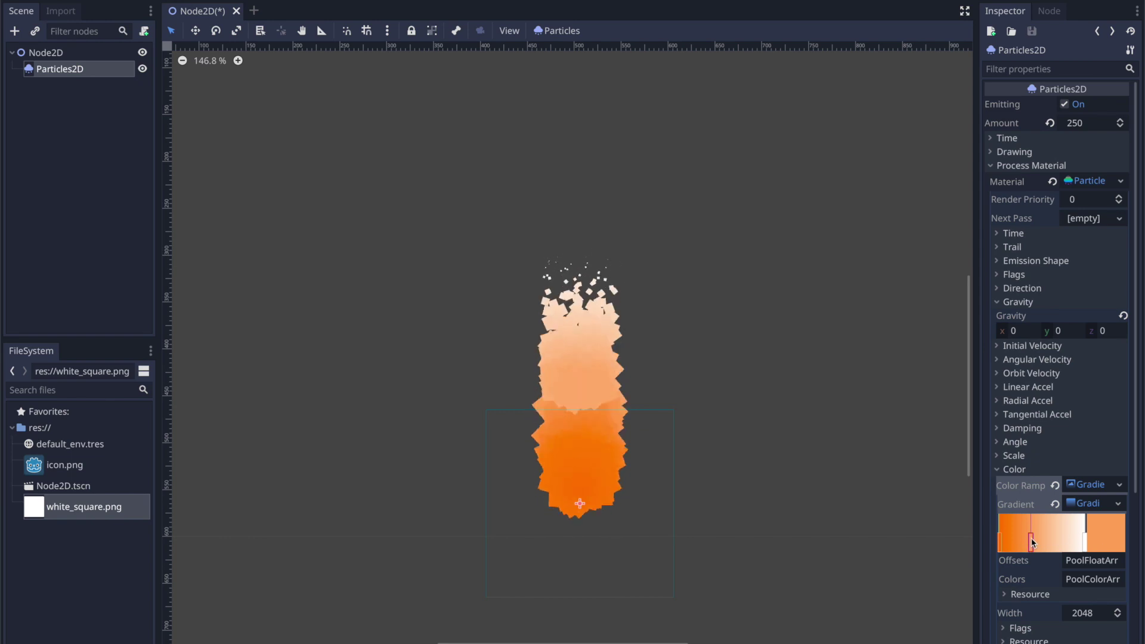
click(1112, 544)
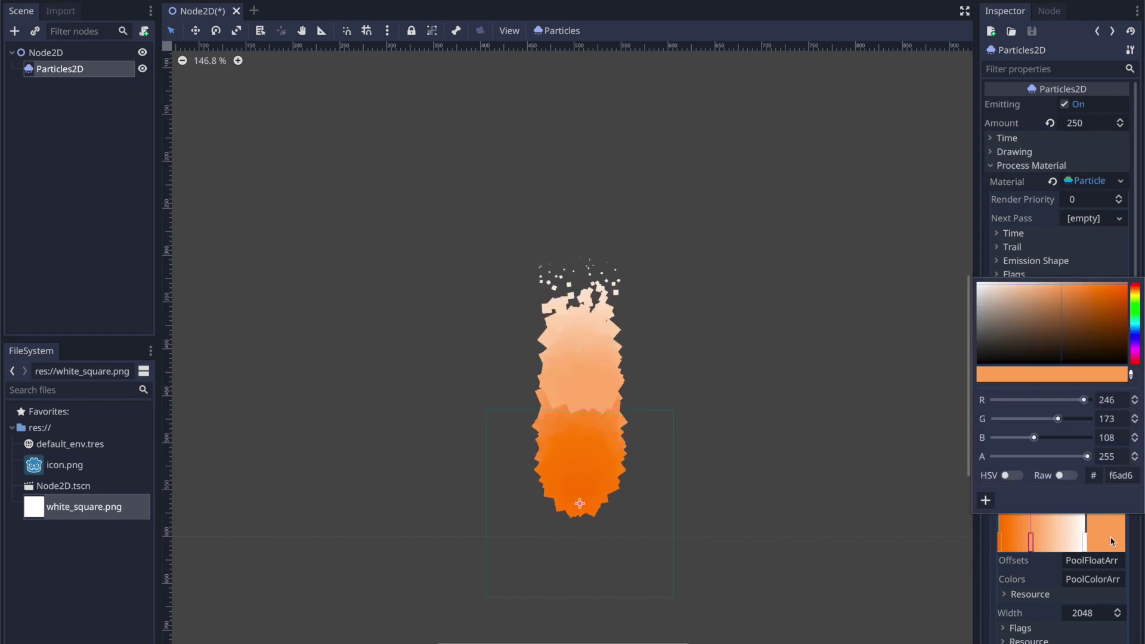
drag(1110, 308, 1107, 307)
- Add another stop about two thirds of the way to the white stop and color it red with R 248, G 8, B 8
click(1057, 541)
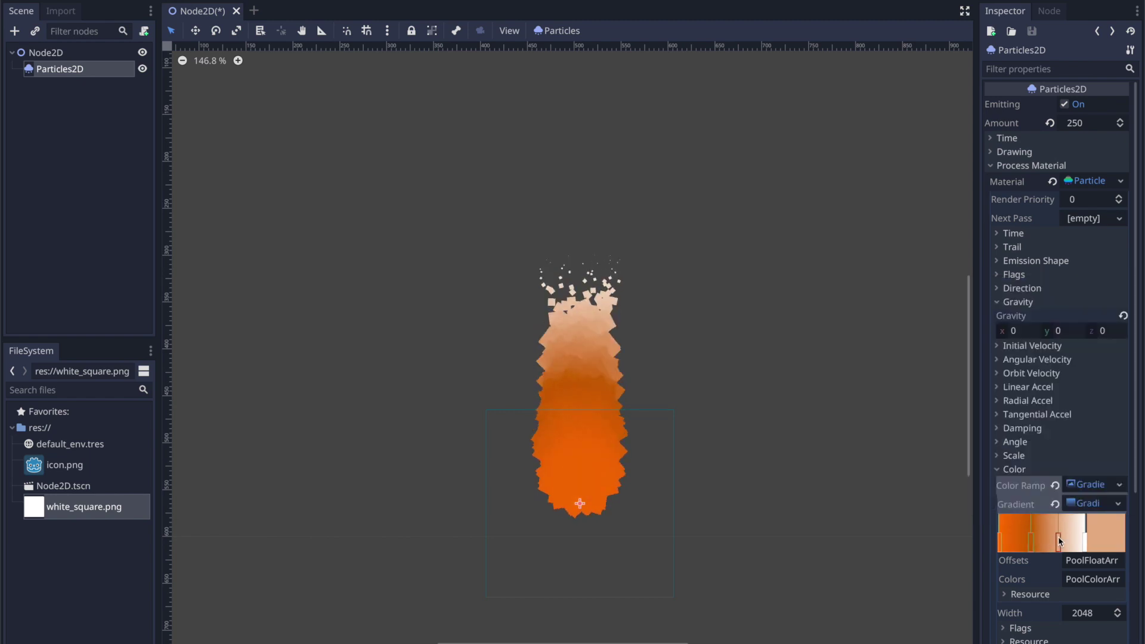
click(1104, 535)
mouse_move(1136, 296)
mouse_down()
mouse_move(1112, 293)
mouse_move(1137, 285)
mouse_up()
click(1097, 300)
click(1136, 284)
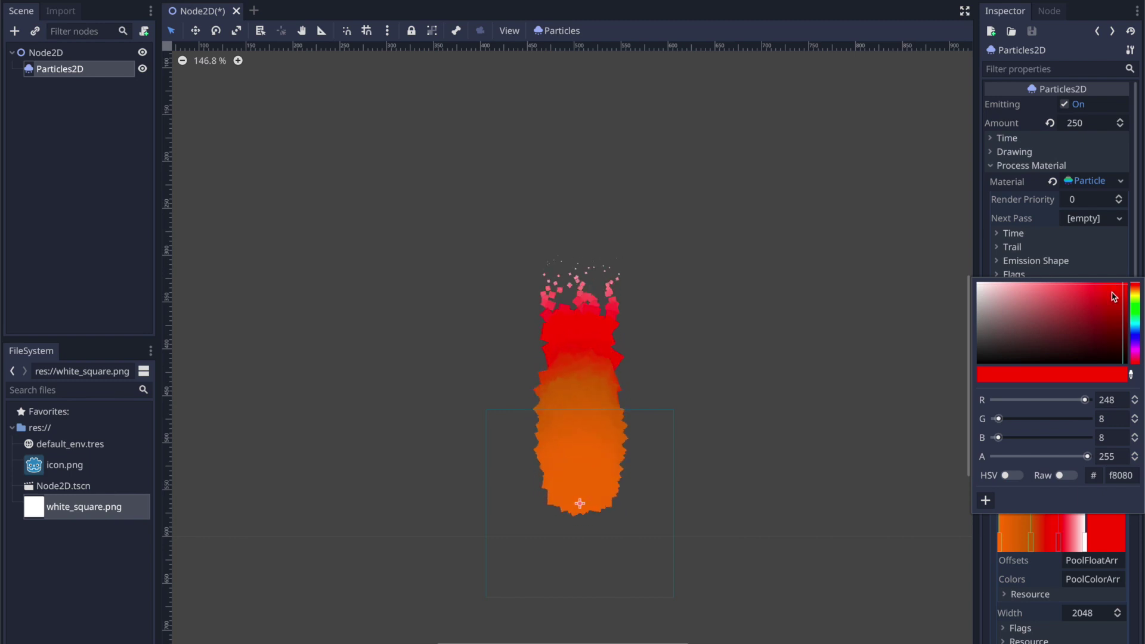
- Recolor the dark orange stop of the gradient to a bright orange with R 254, G 102, B 2
click(1108, 532)
click(1108, 532)
click(1105, 300)
click(1137, 294)
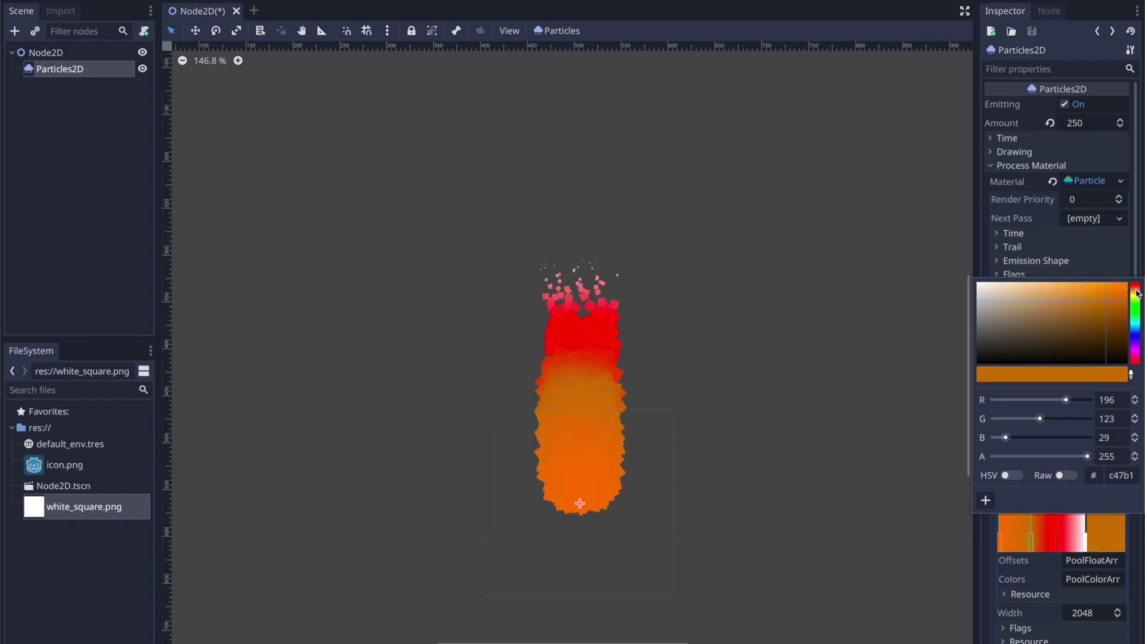
drag(1116, 300, 1127, 287)
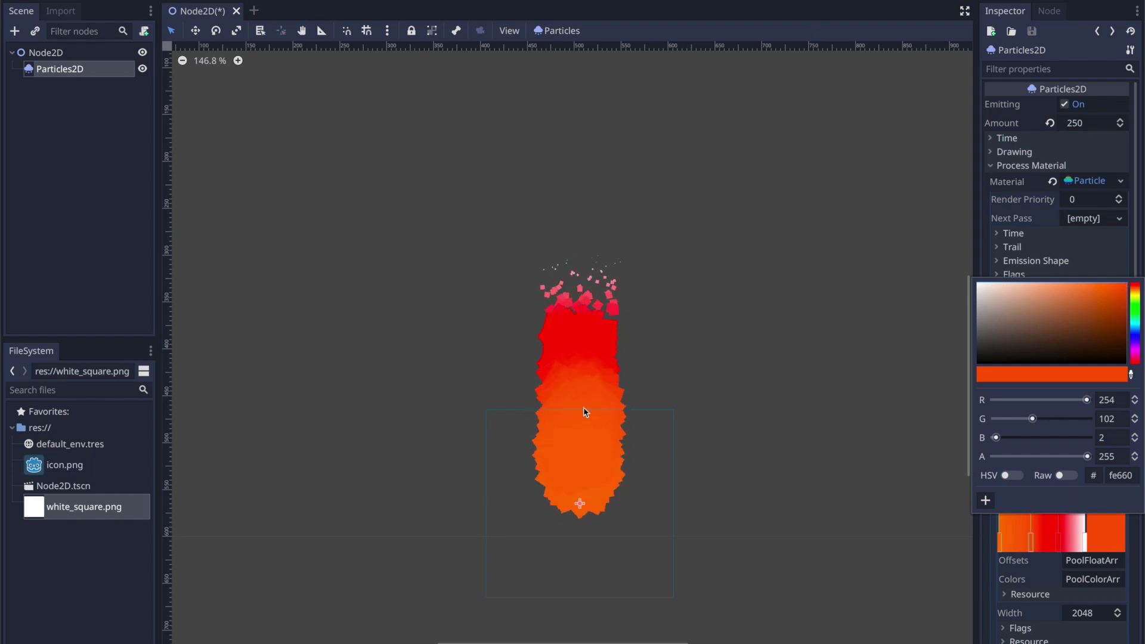
- Set the initial velocity randomness of the particle material to 0.4
scroll(583, 410, down, 8)
scroll(583, 411, down, 1)
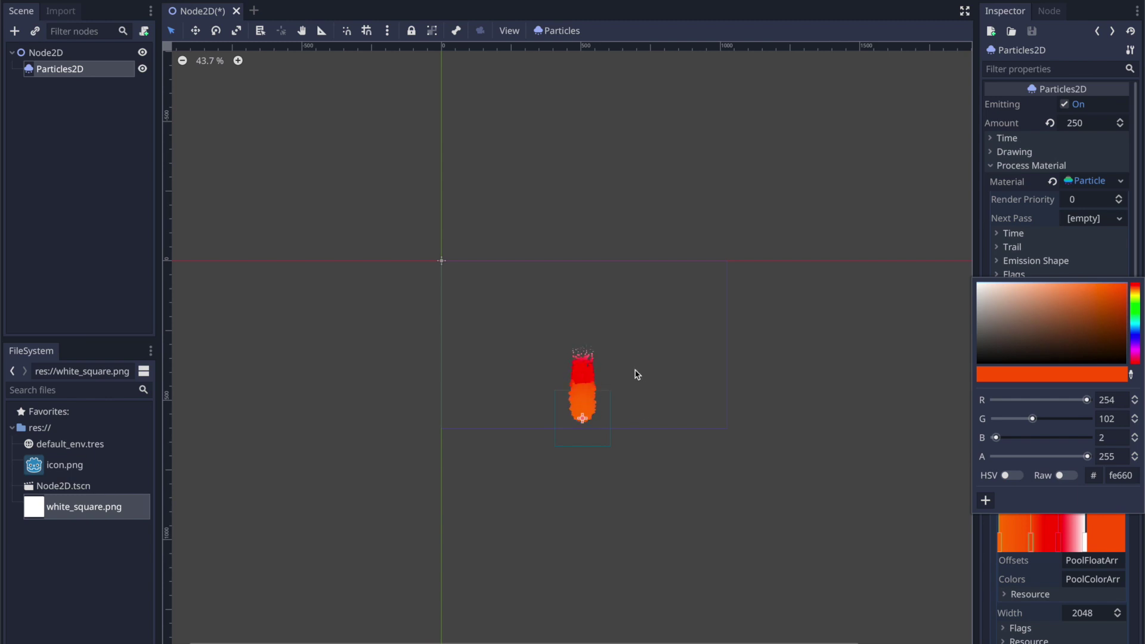
scroll(600, 375, up, 10)
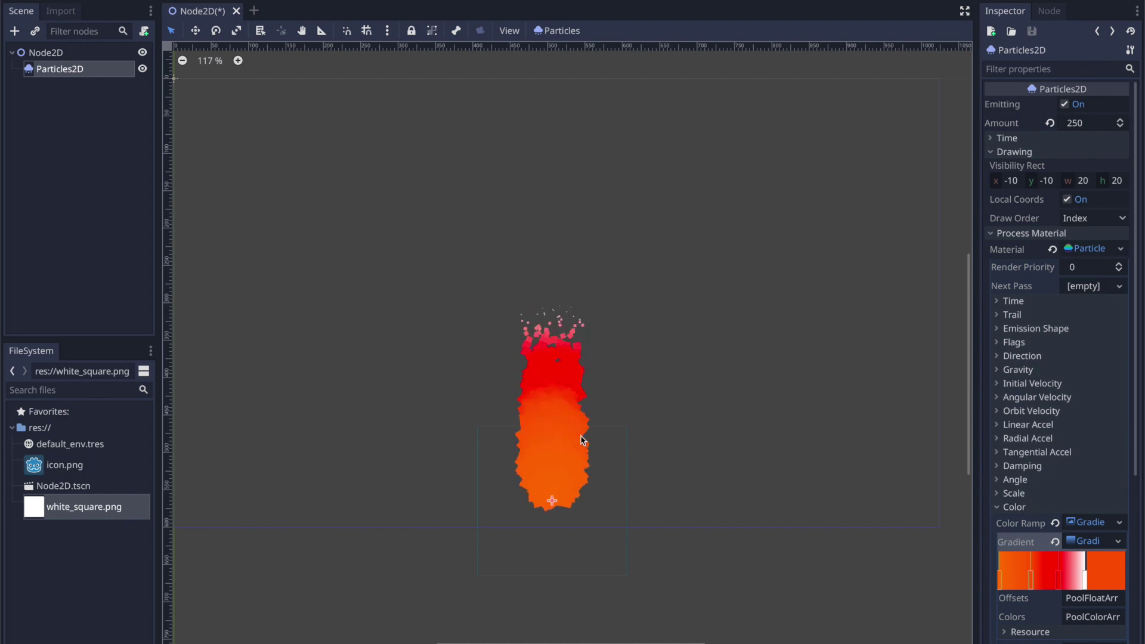
click(1000, 384)
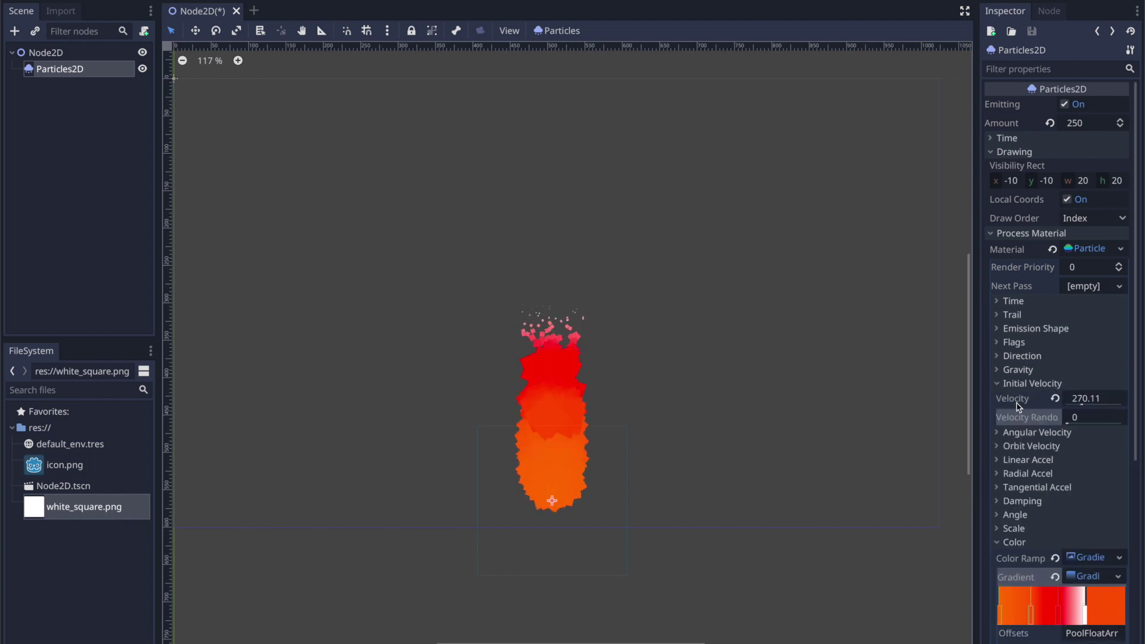
mouse_move(1022, 421)
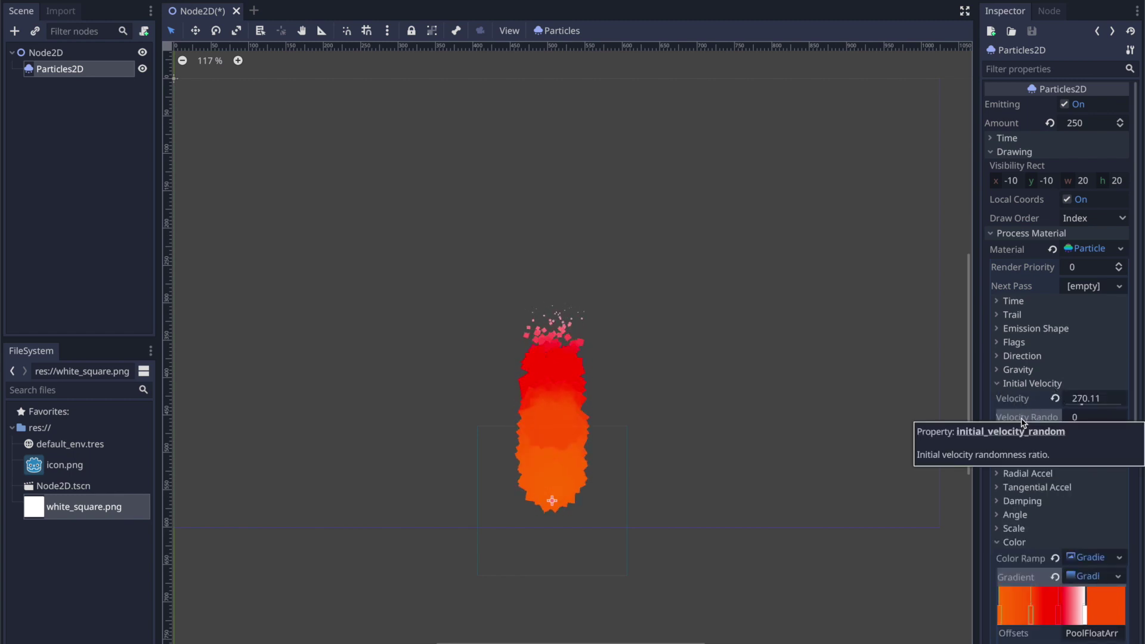
drag(1068, 424, 1102, 424)
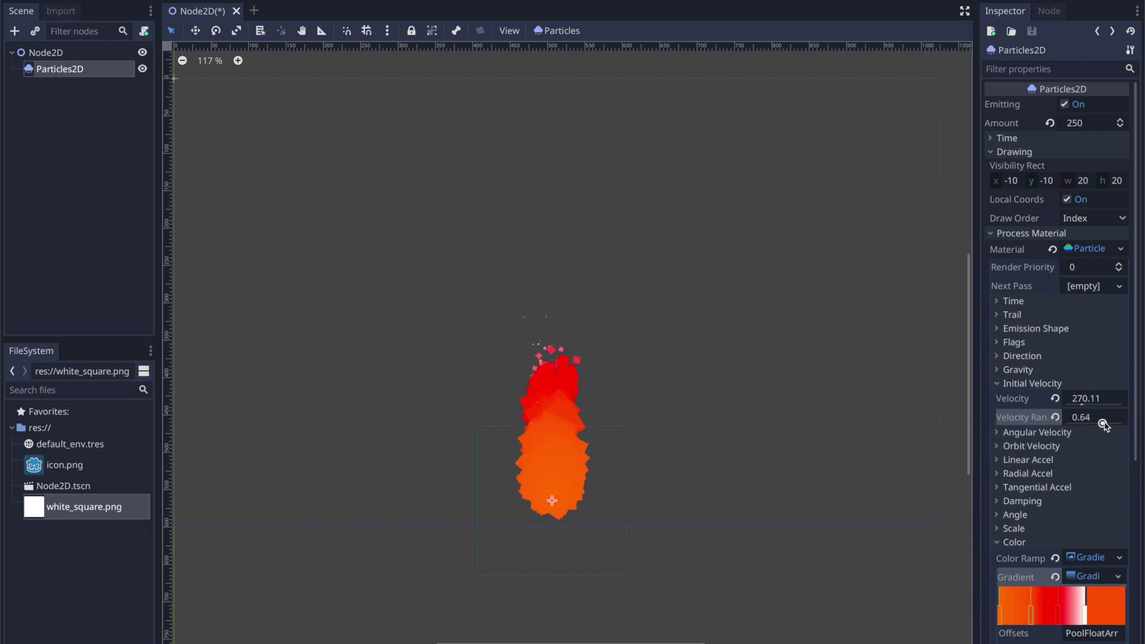
drag(1103, 424, 1112, 425)
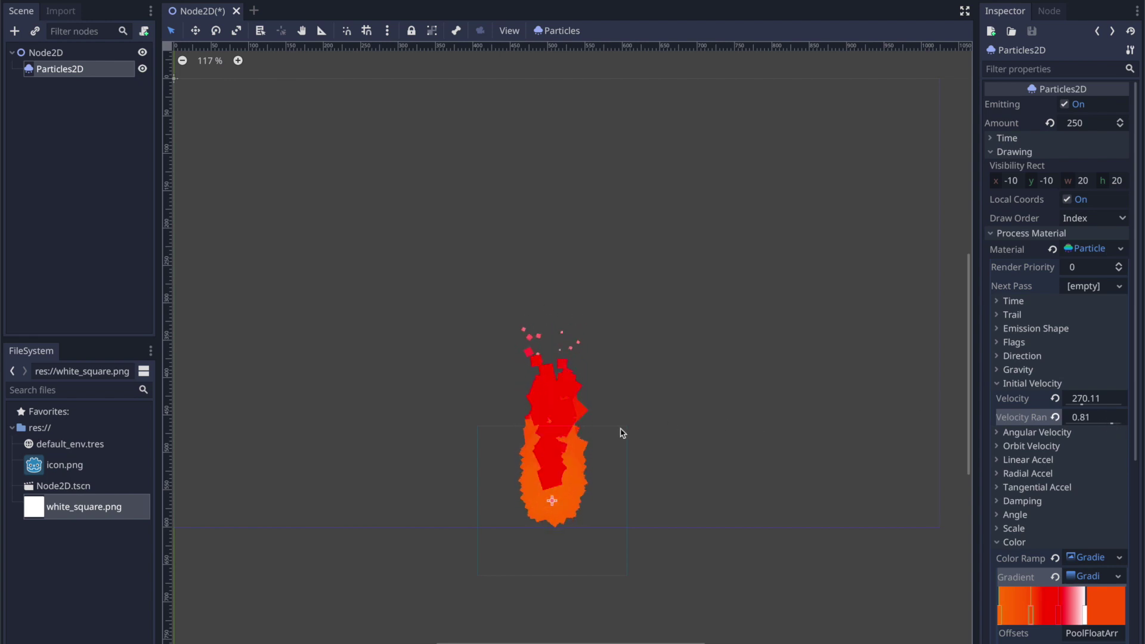
click(1083, 420)
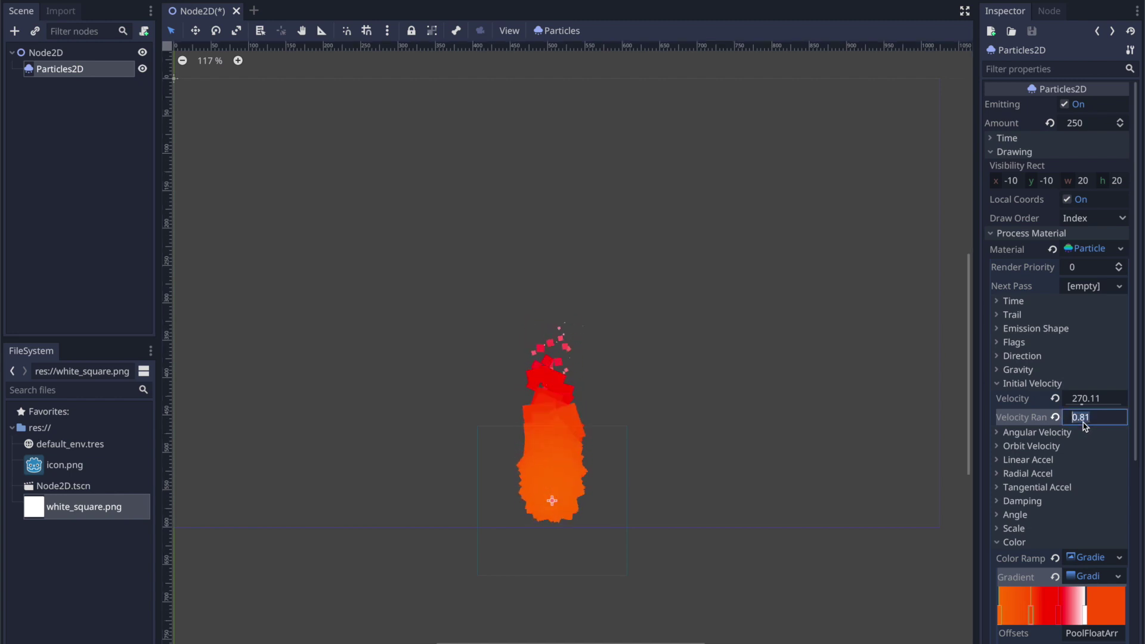
text(0.66)
key(Return)
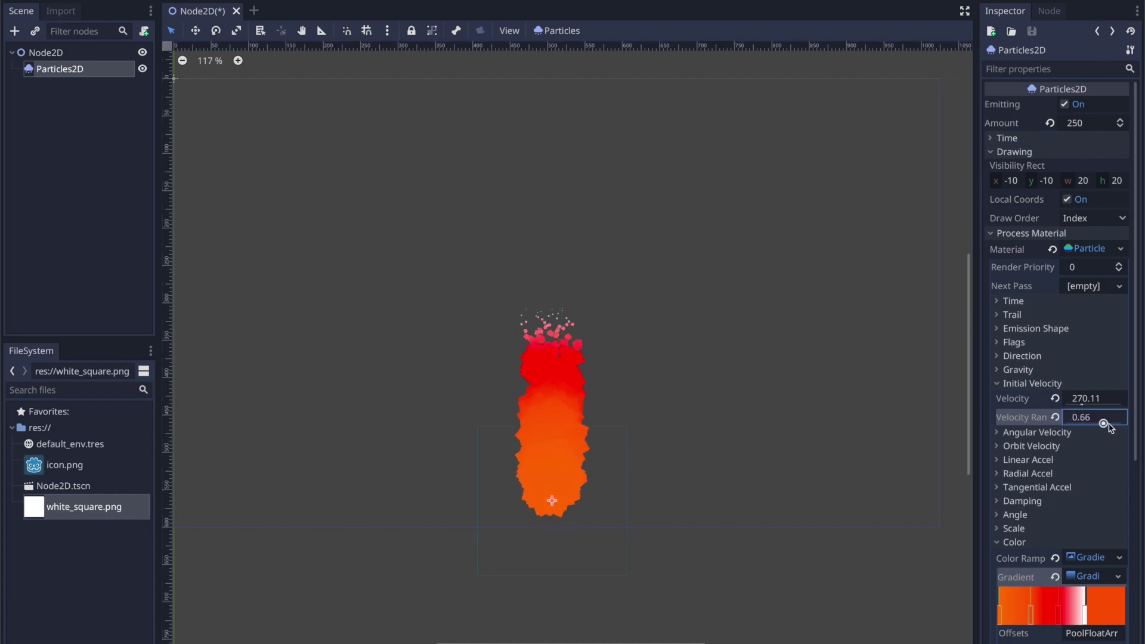
drag(1104, 423, 1089, 423)
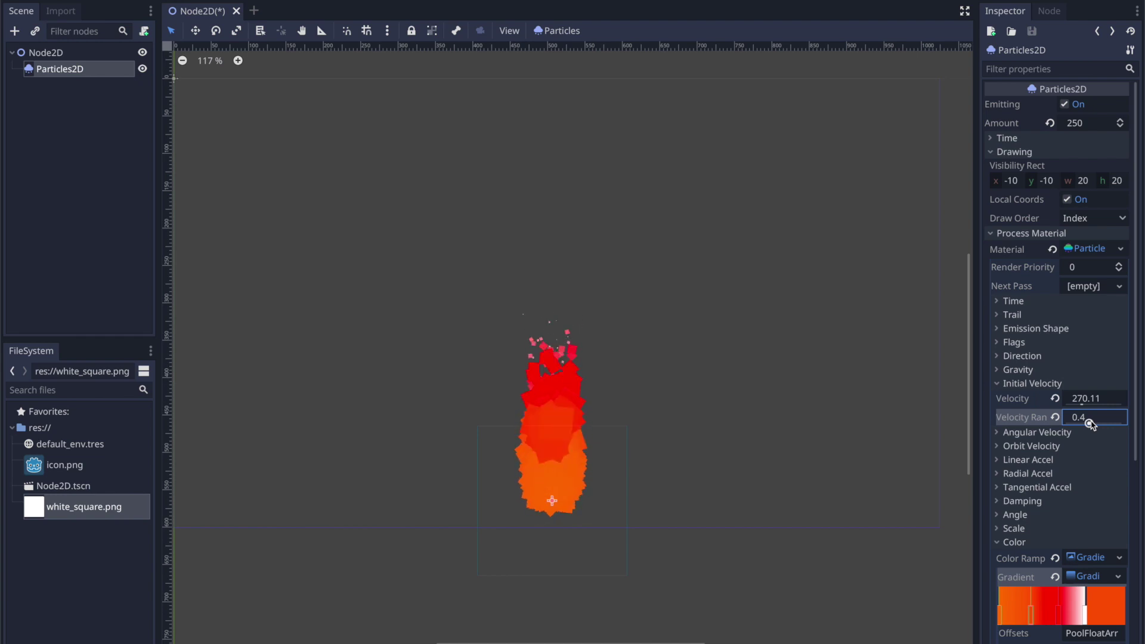
scroll(628, 436, down, 3)
scroll(627, 436, down, 2)
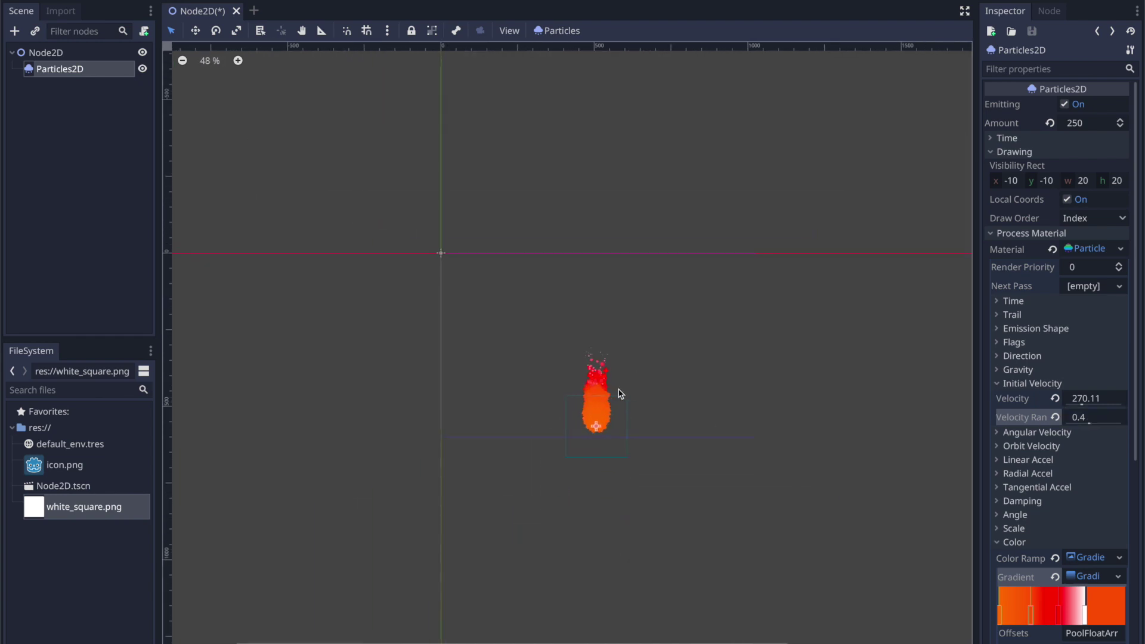
- Run the scene to preview the flame effect in the game window, and close the preview
key(super+b)
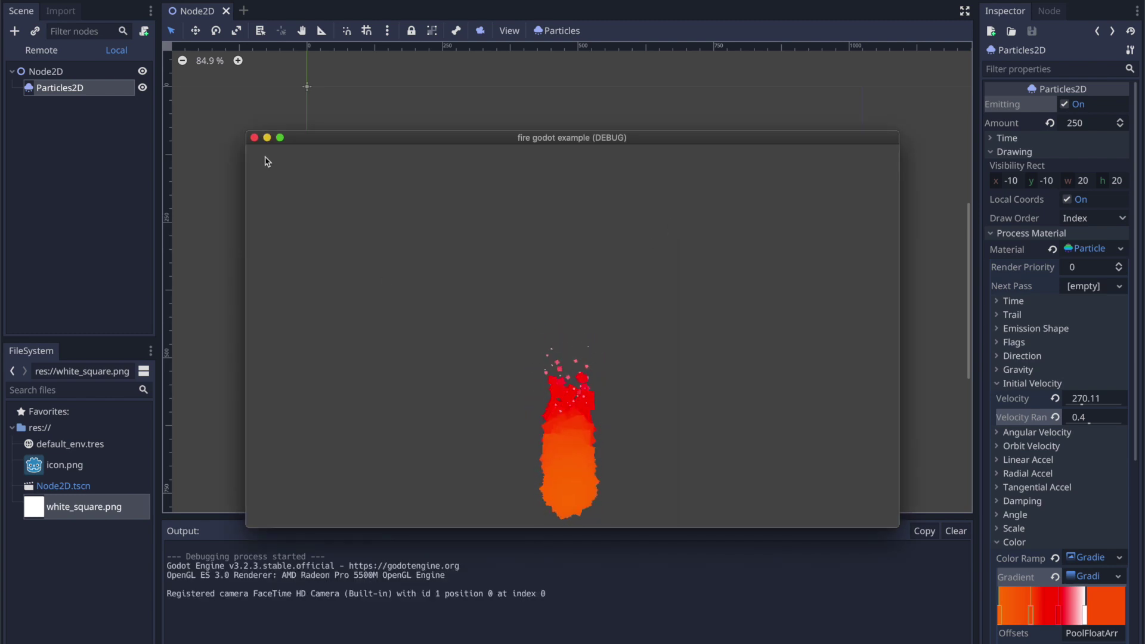
click(255, 138)
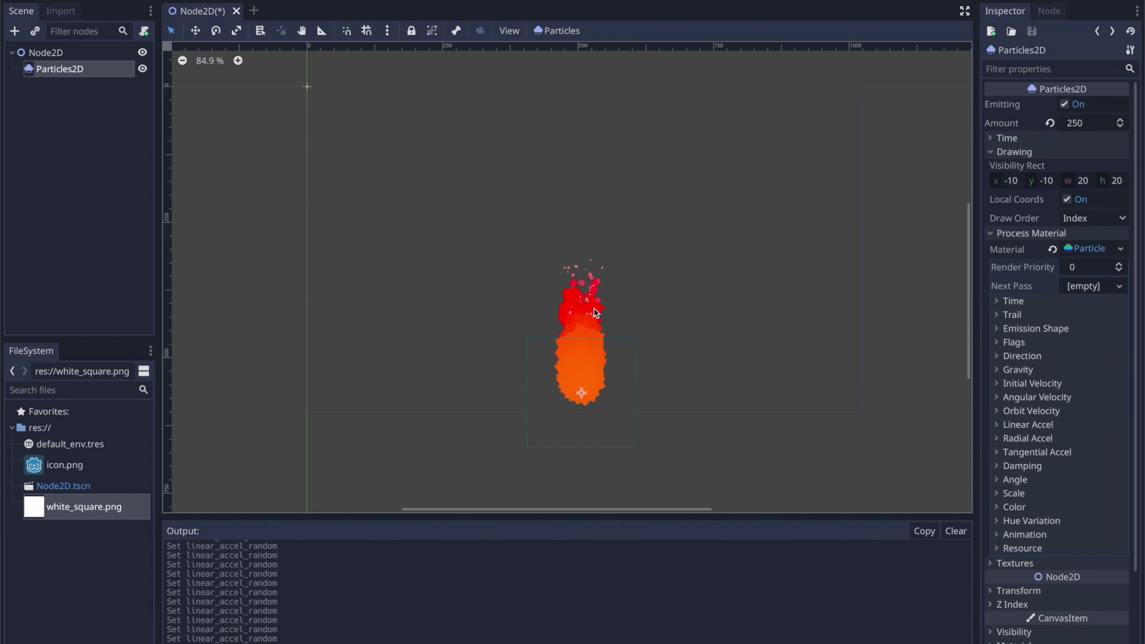
- Compare the flame at linear accelerations of 0 and 100, and keep 100 with an acceleration randomness of 1
click(997, 427)
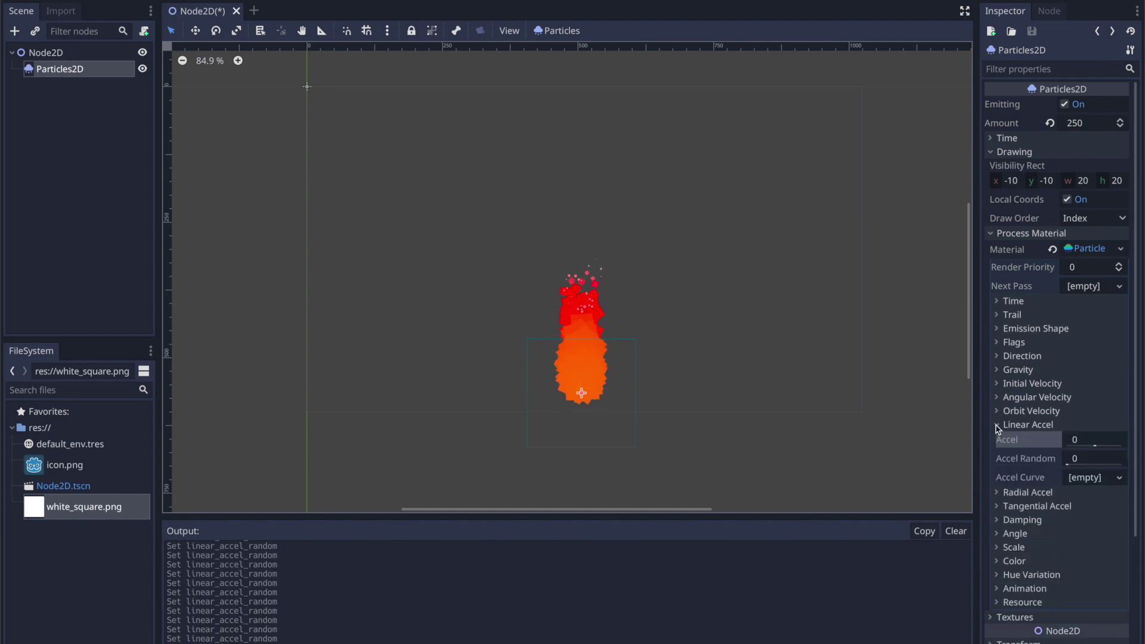
drag(1095, 447, 1122, 447)
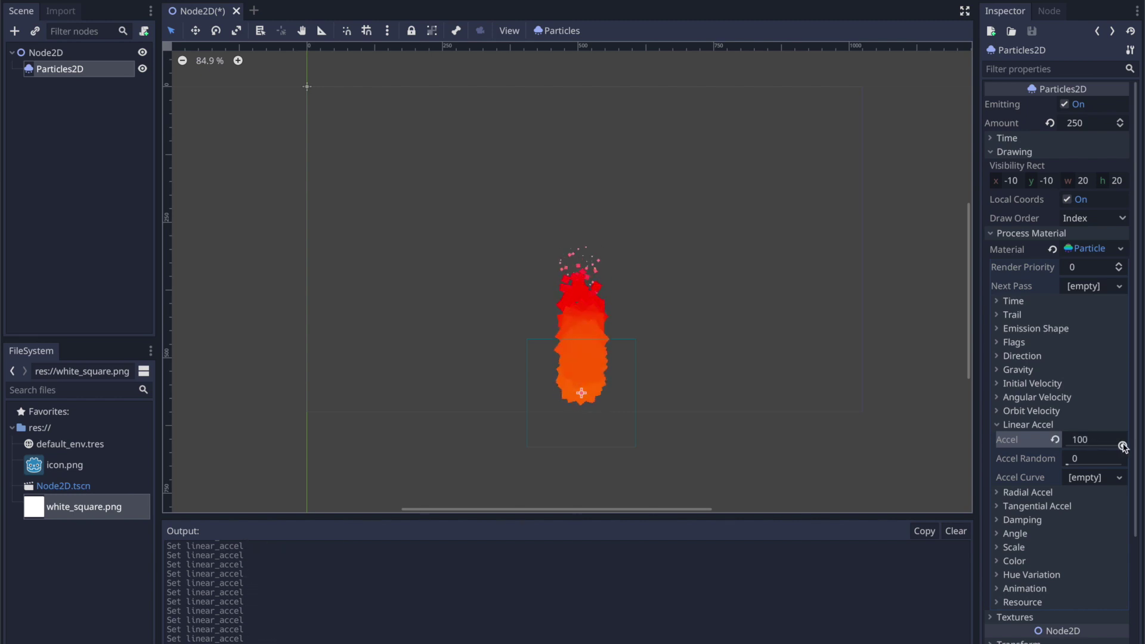
click(1055, 440)
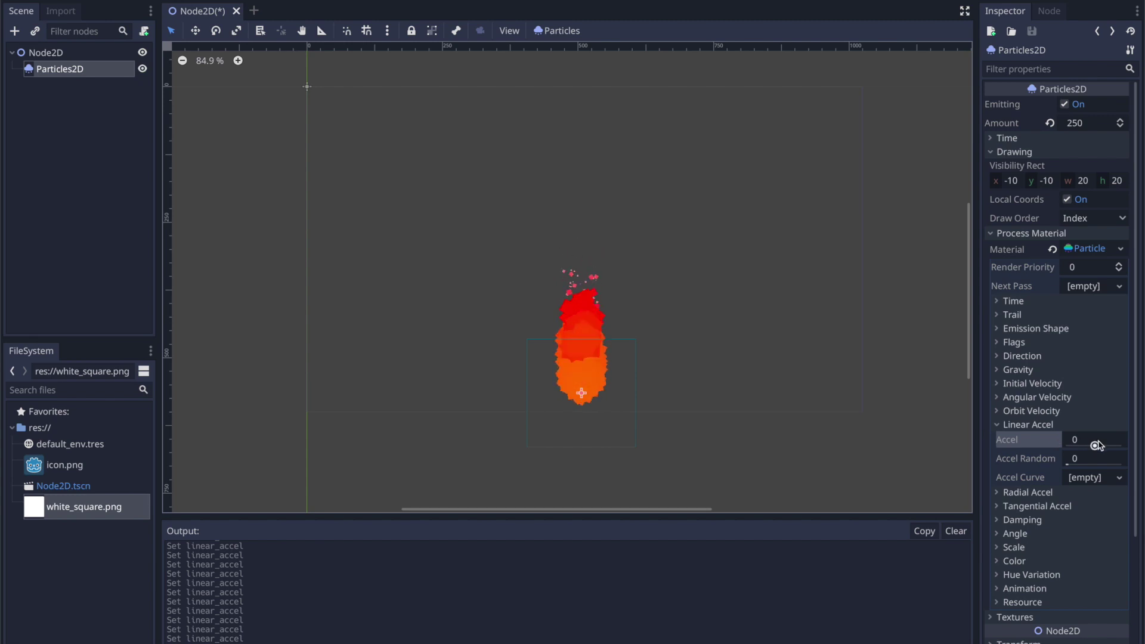
drag(1096, 446, 1122, 445)
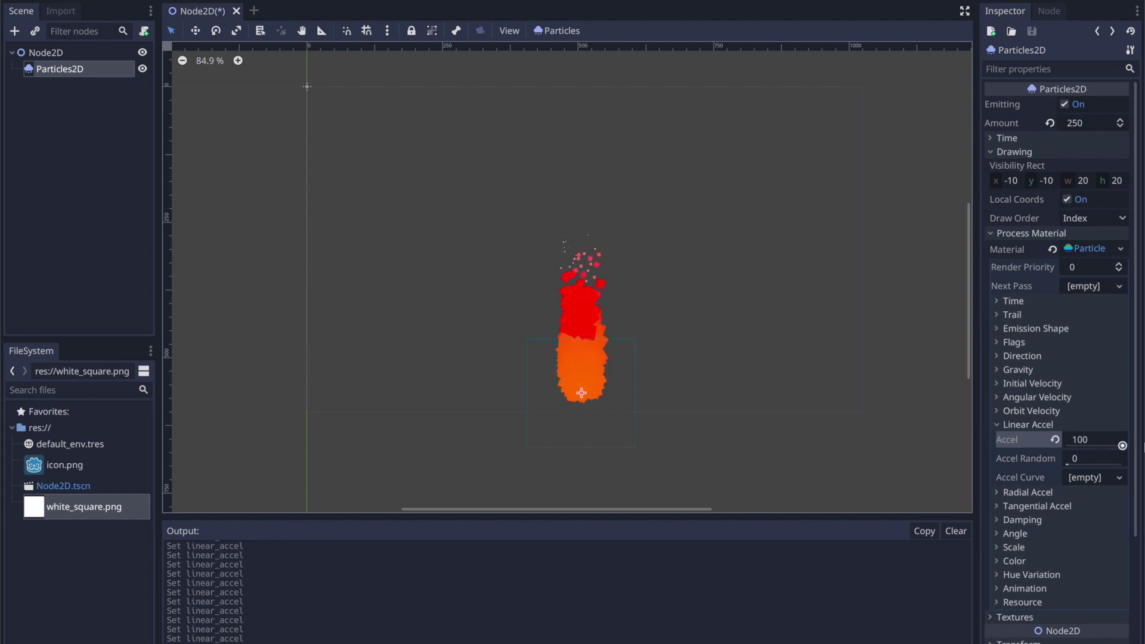
click(1055, 439)
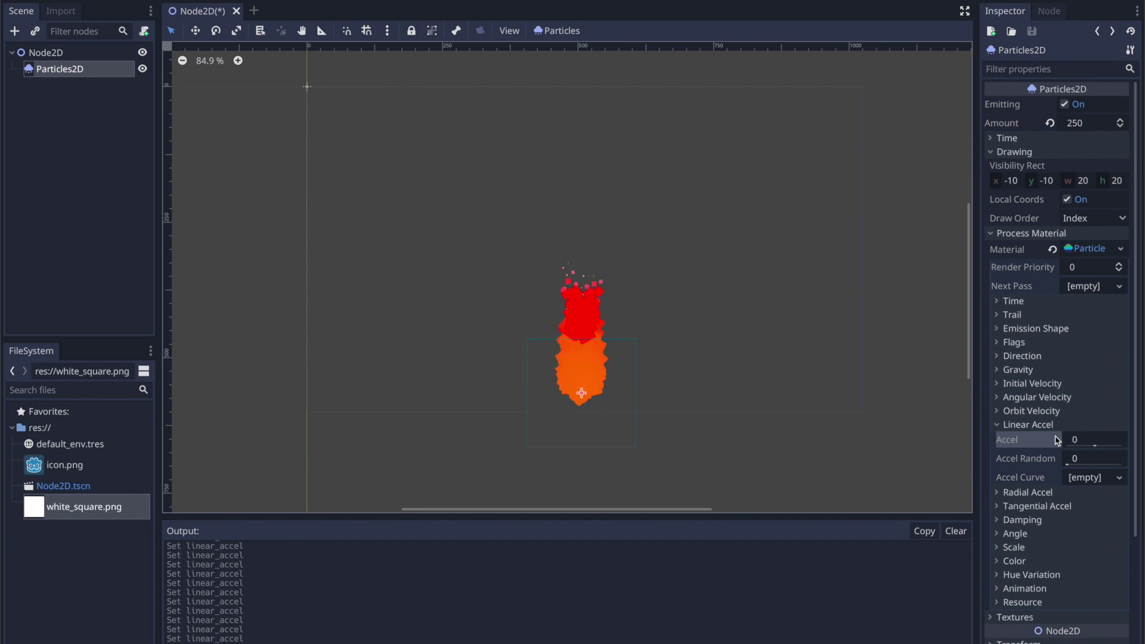
drag(1095, 446, 1141, 448)
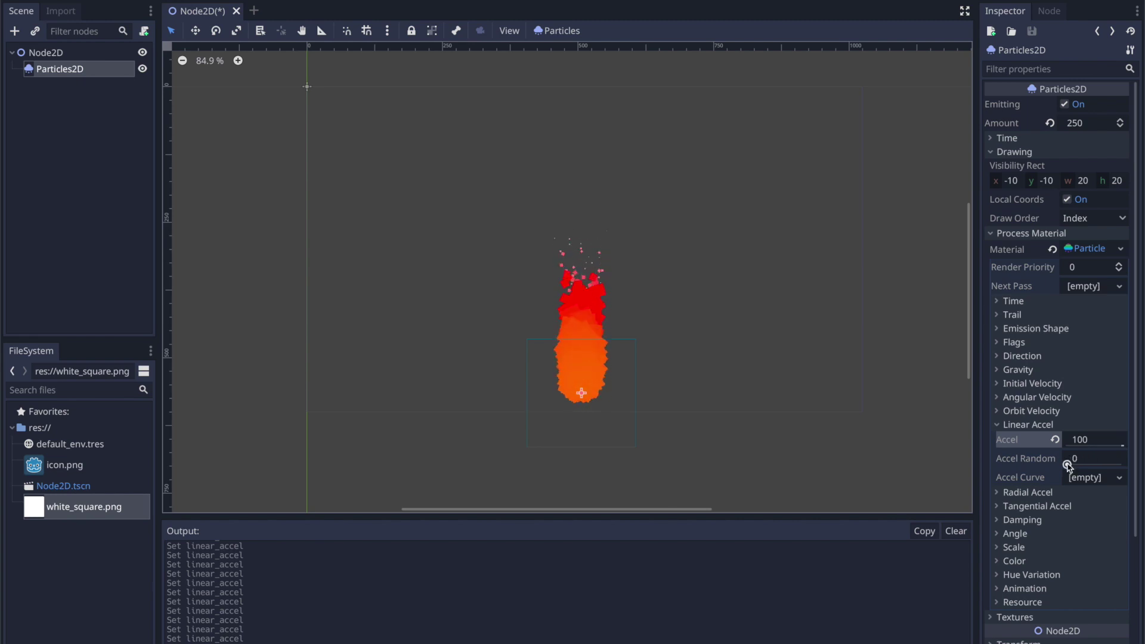
drag(1068, 464, 1133, 466)
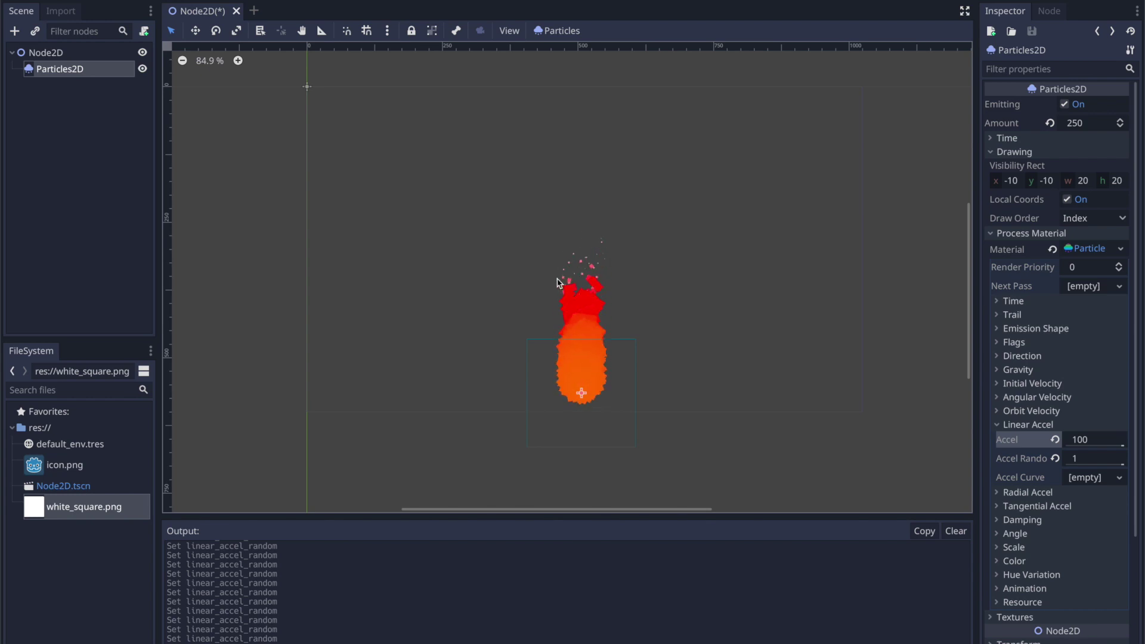
scroll(594, 292, down, 5)
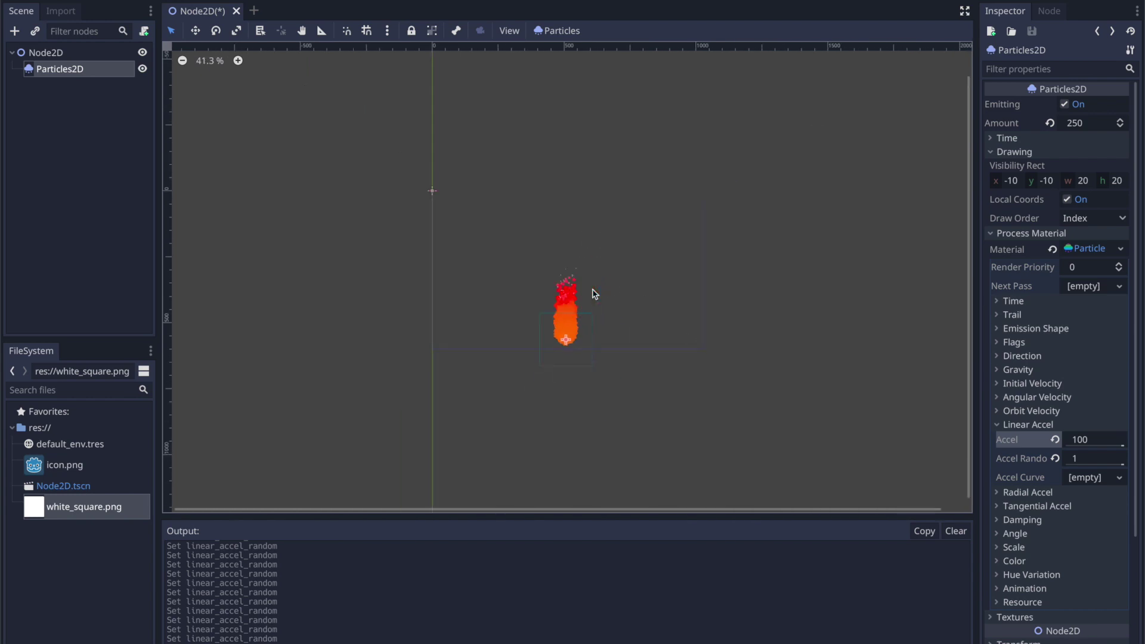
scroll(581, 307, up, 6)
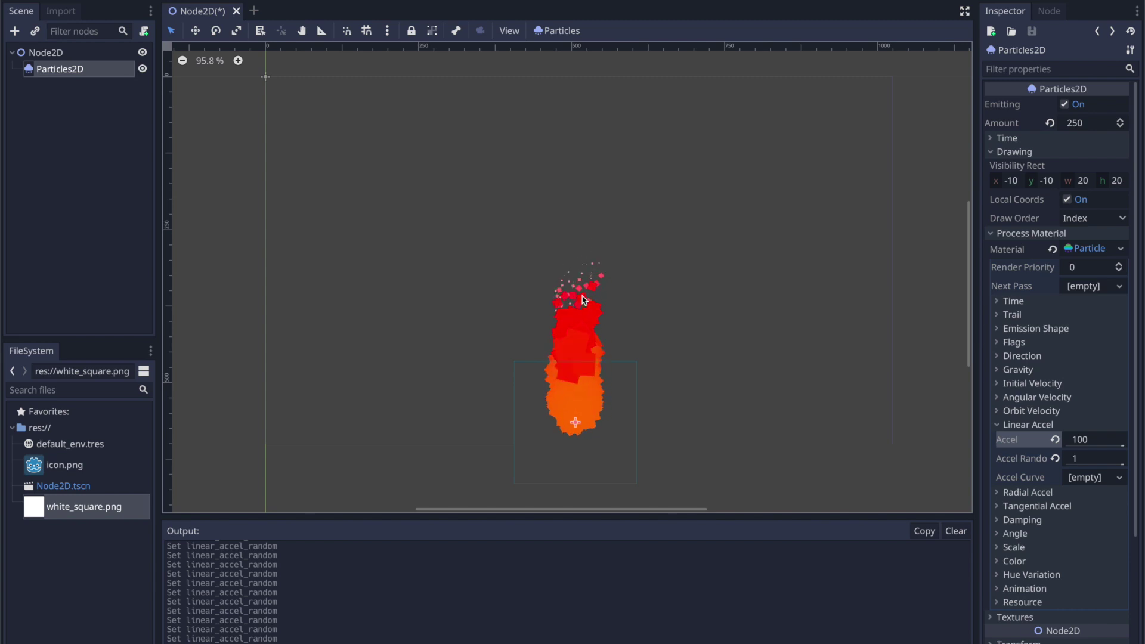
- Set the angular velocity of the particle material to 720 with a velocity randomness of 1
click(990, 237)
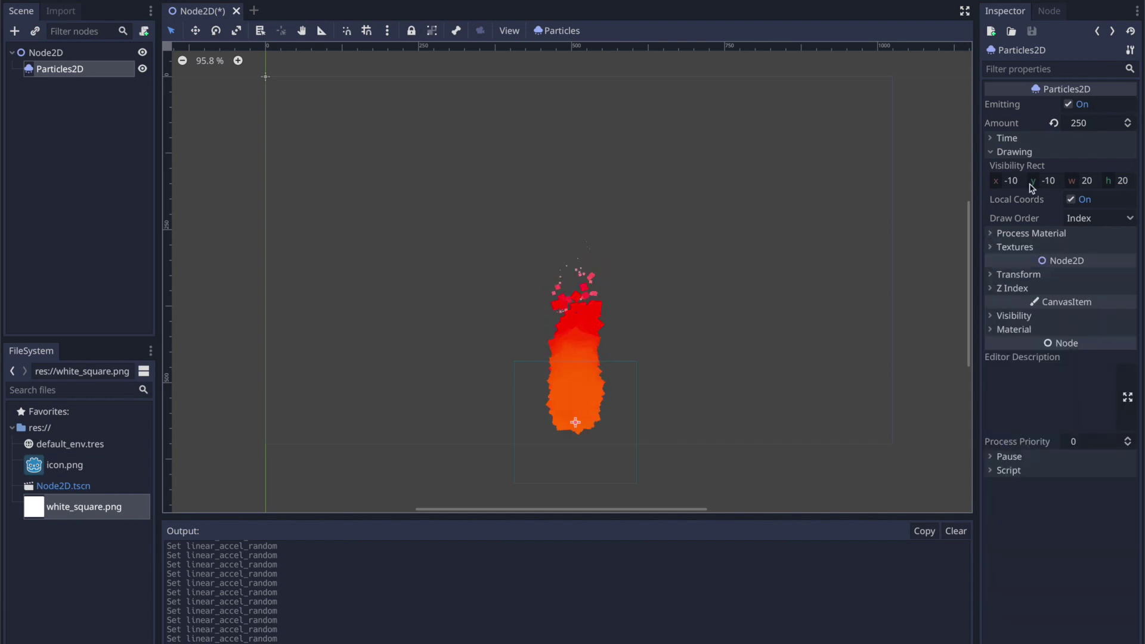
click(989, 248)
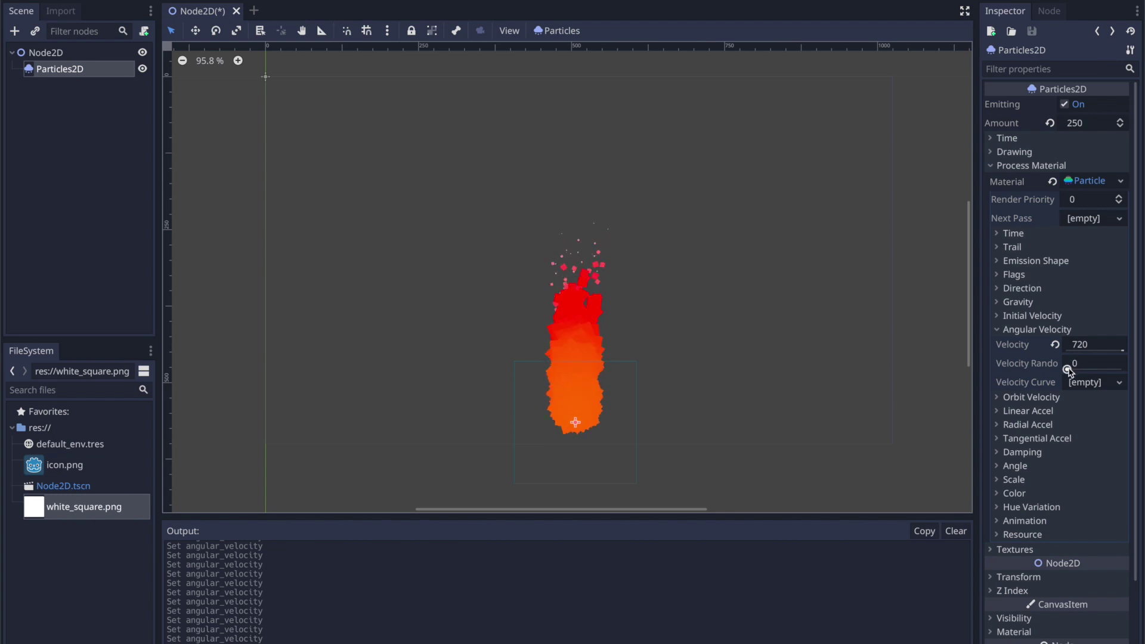
drag(1067, 369, 1122, 369)
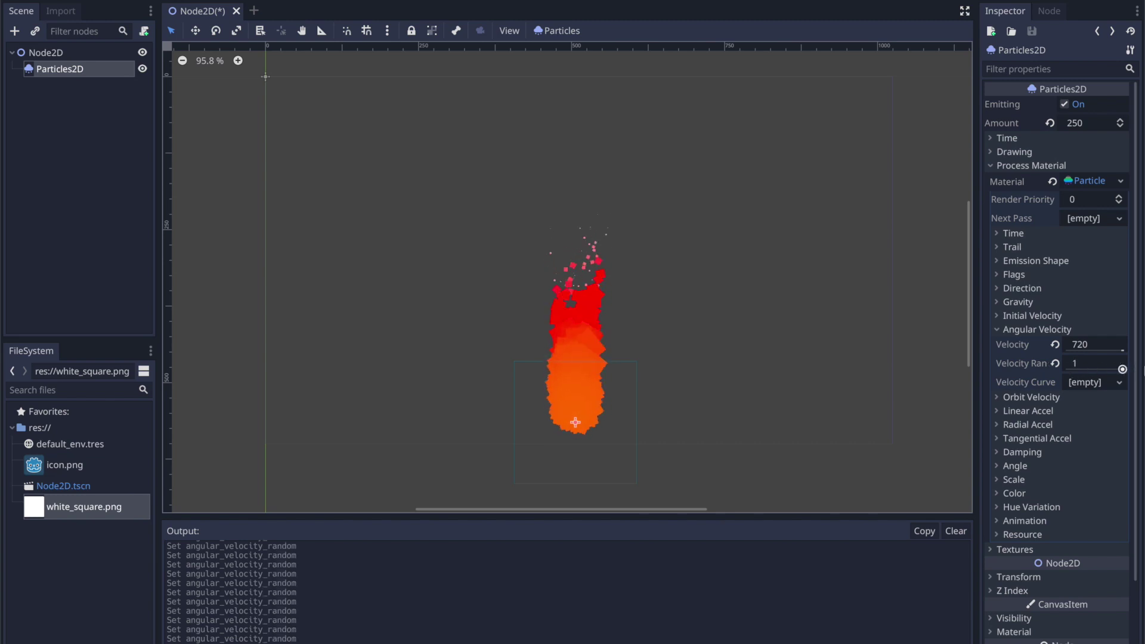
click(1002, 329)
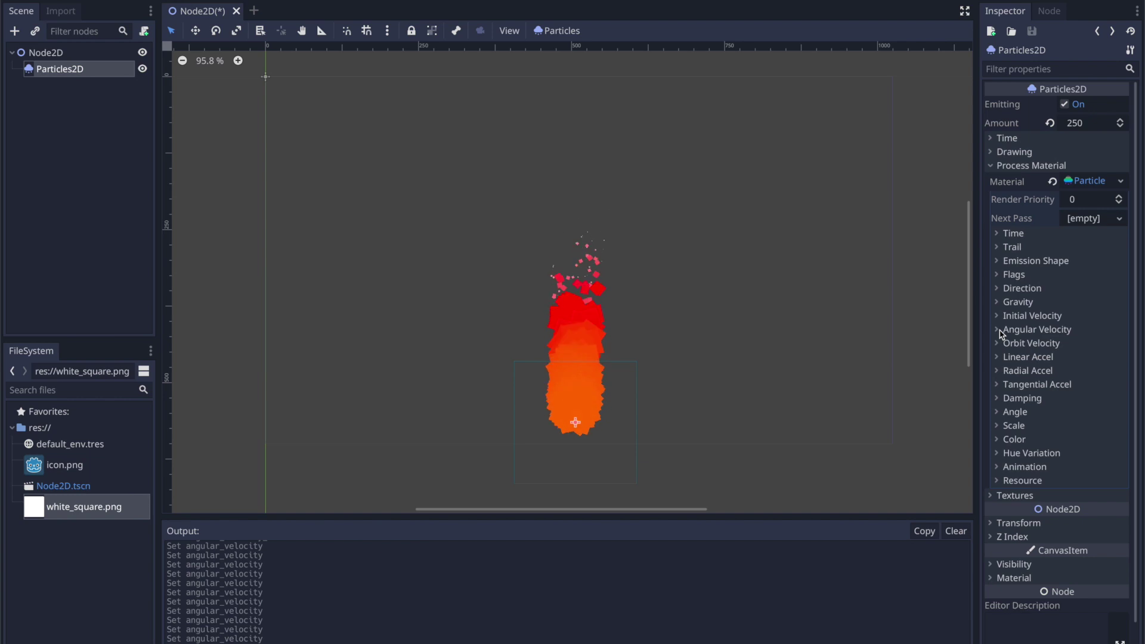